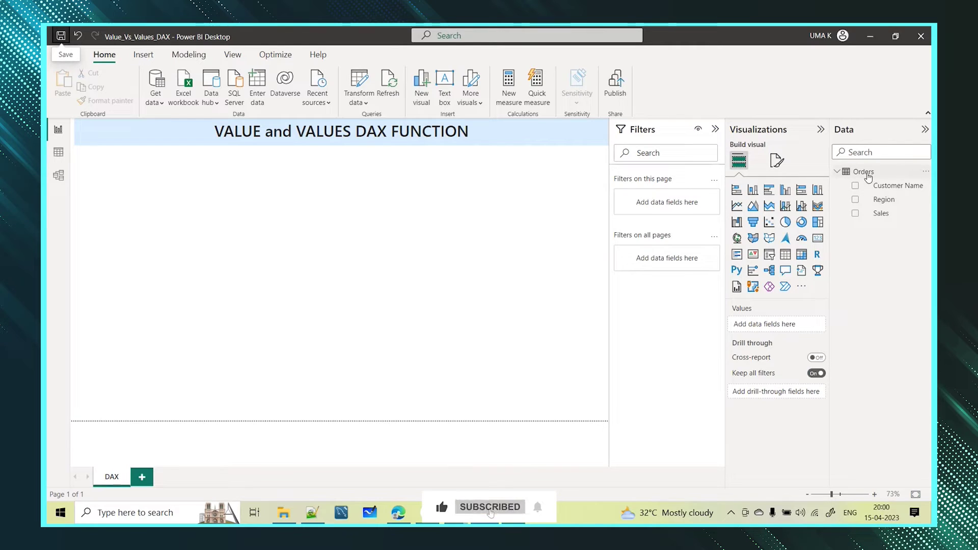
# - Switch to Data view to show the Orders table's rows
pyautogui.click(58, 152)
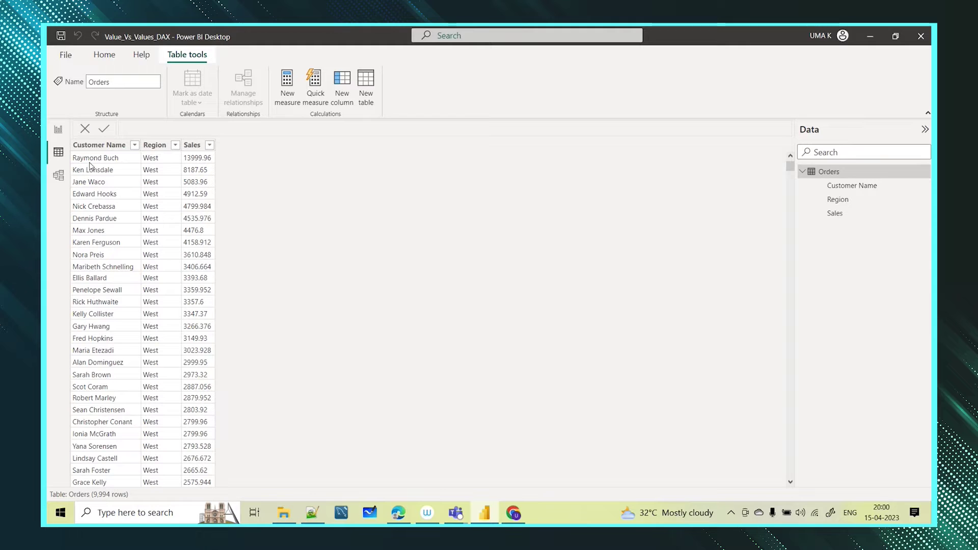
# - Scroll through the Orders rows (Customer Name, Region, Sales), then return to Report view
pyautogui.scroll(-8, 125, 326)
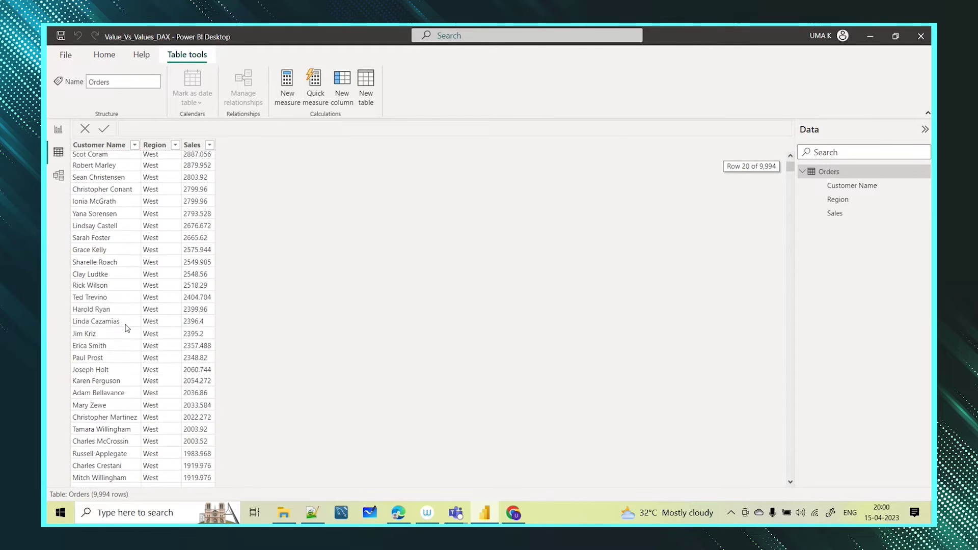
pyautogui.scroll(8, 138, 229)
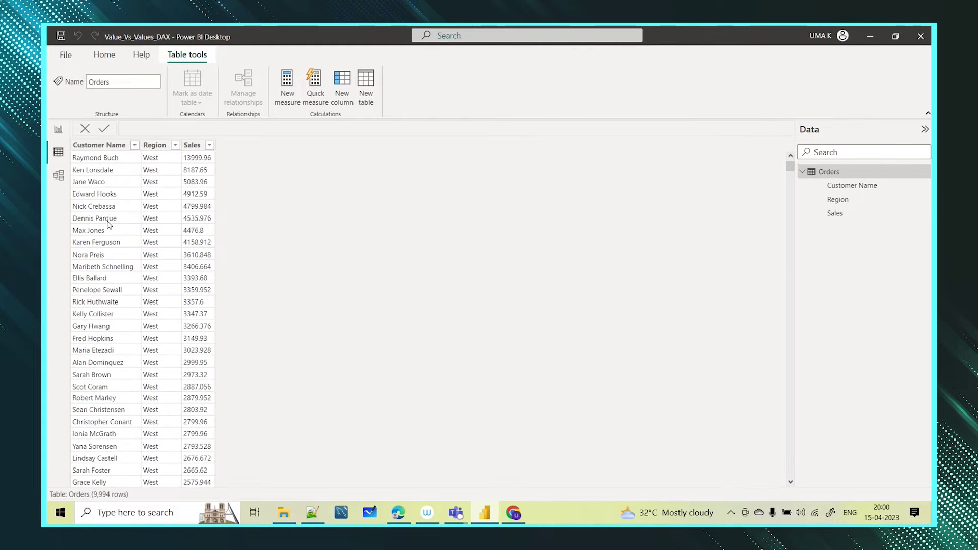
pyautogui.scroll(-7, 115, 224)
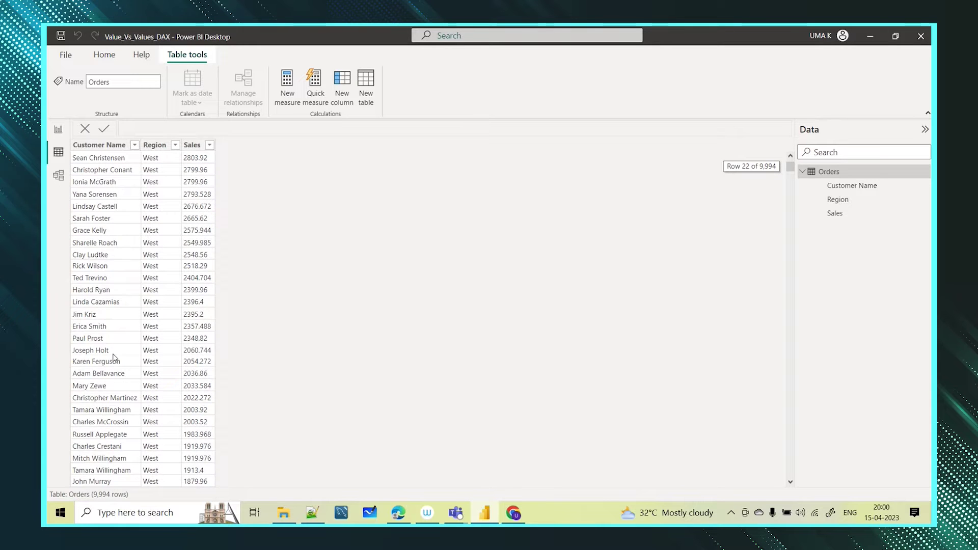
pyautogui.scroll(7, 196, 278)
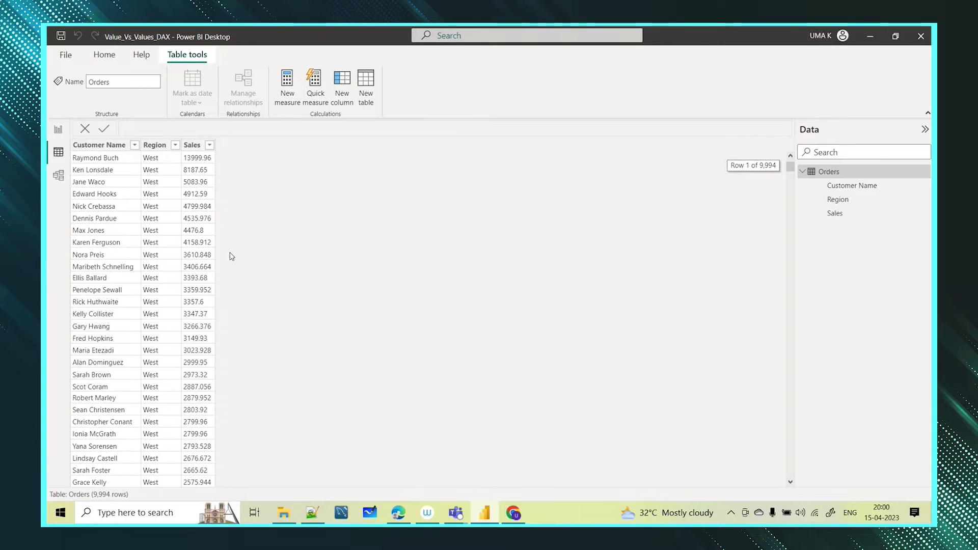
pyautogui.click(58, 129)
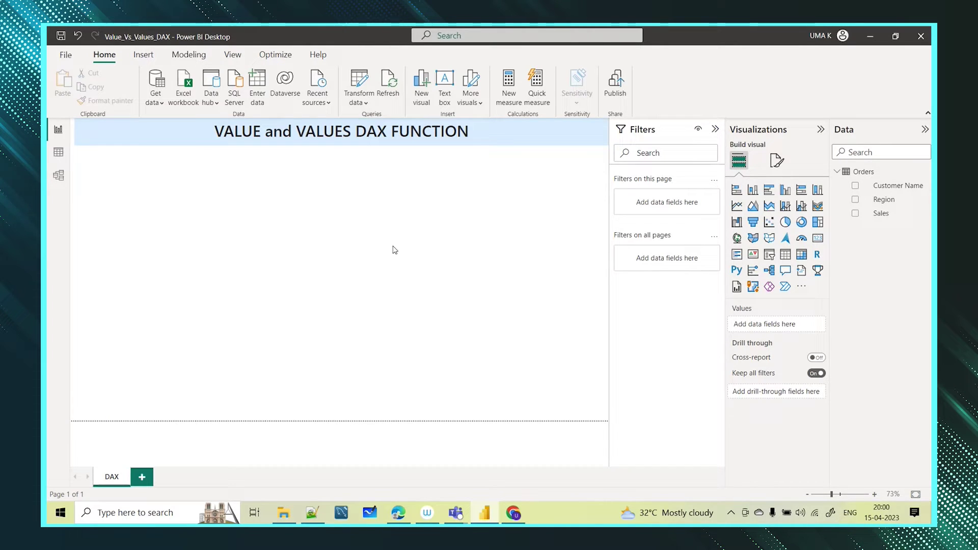
# - Add a card under the title that shows First Sales (0.444) from the Orders Sales field
pyautogui.click(818, 239)
pyautogui.moveTo(382, 256); pyautogui.dragTo(374, 241)
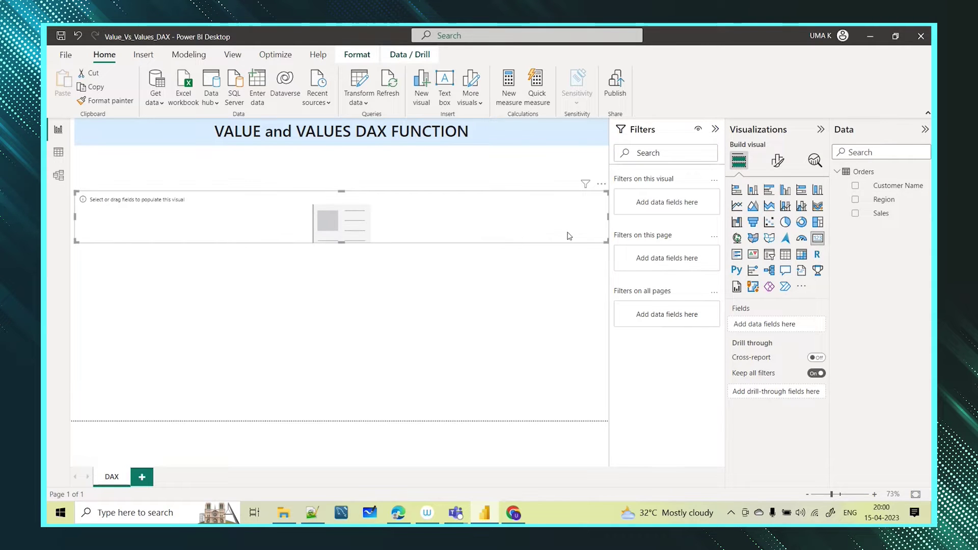
pyautogui.moveTo(605, 242); pyautogui.dragTo(277, 201)
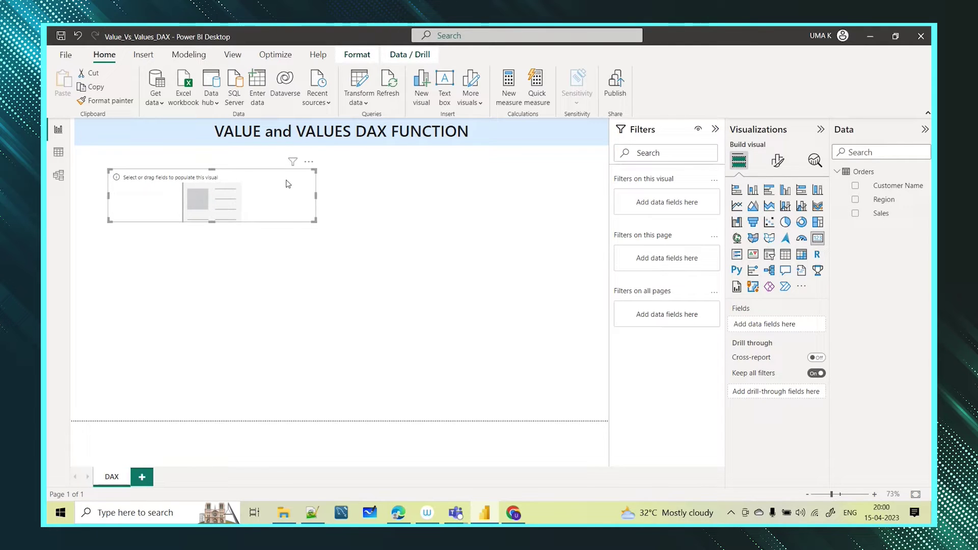
pyautogui.moveTo(880, 217); pyautogui.dragTo(769, 325)
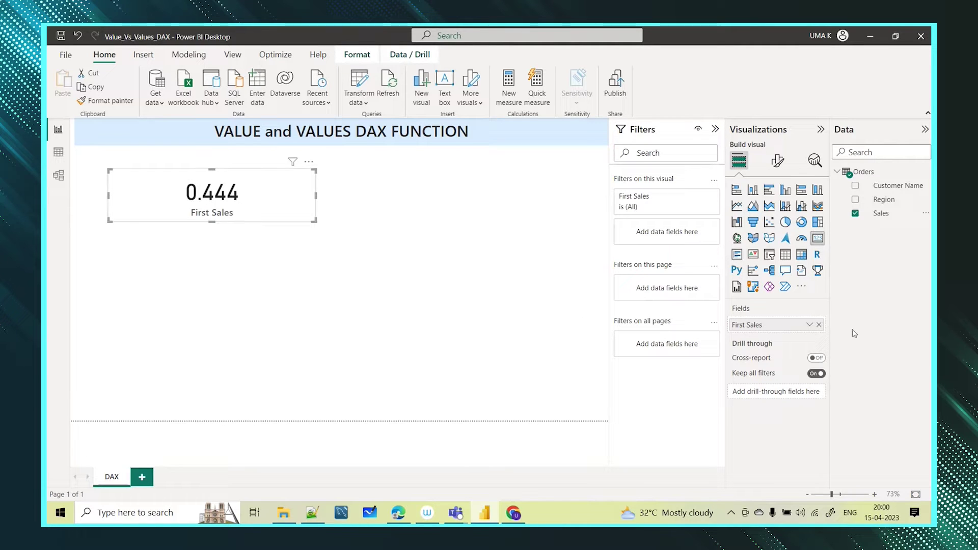
pyautogui.click(809, 324)
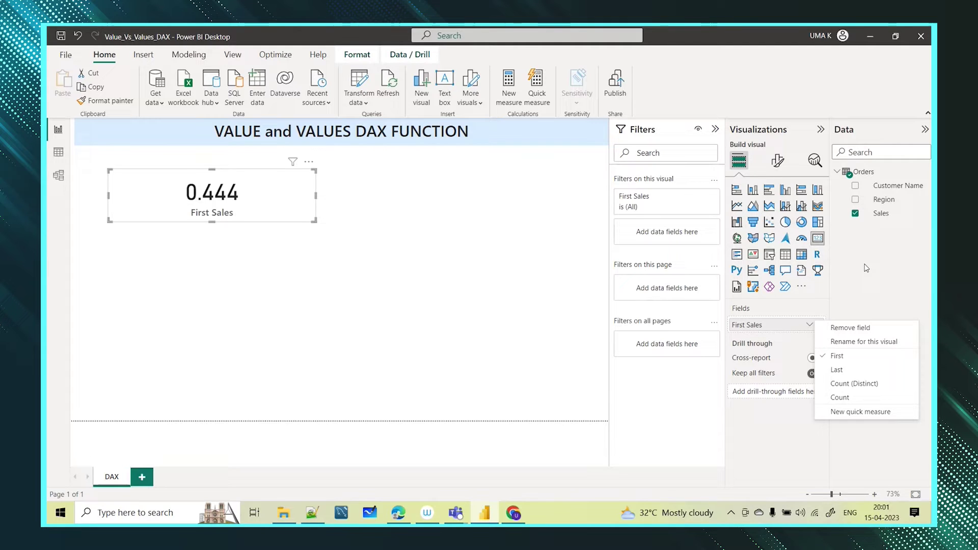
# - Confirm in Column tools that the Sales field's data type is Text, then view the Orders rows
pyautogui.click(875, 246)
pyautogui.click(882, 218)
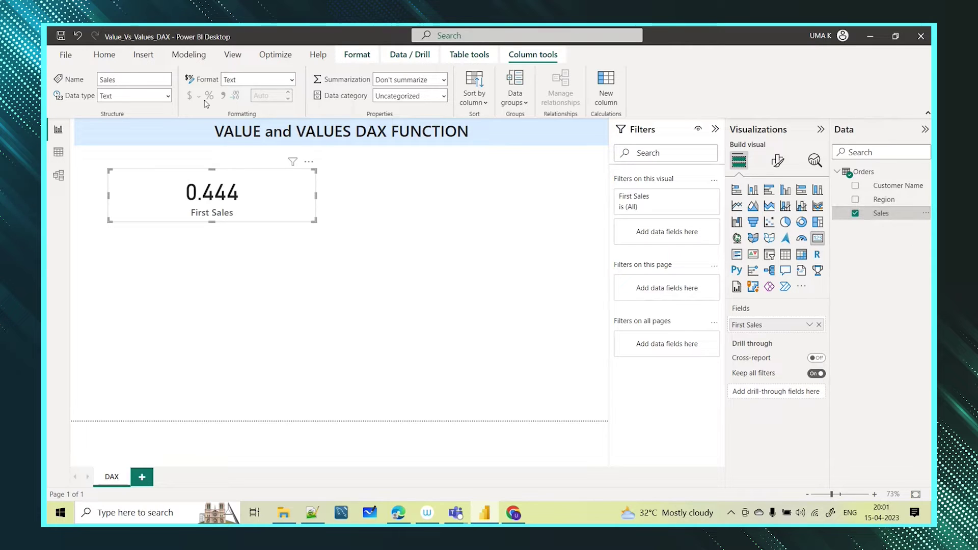
pyautogui.click(872, 217)
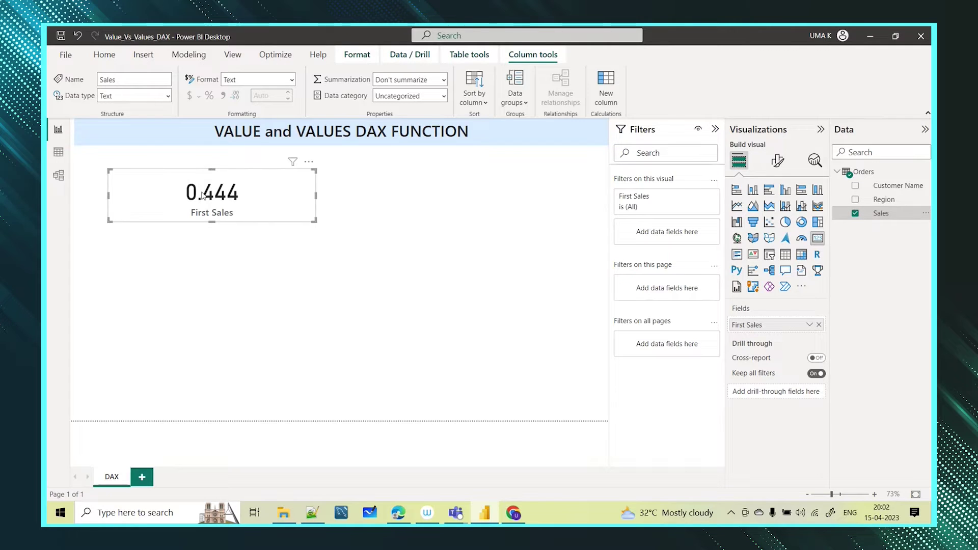
pyautogui.click(58, 152)
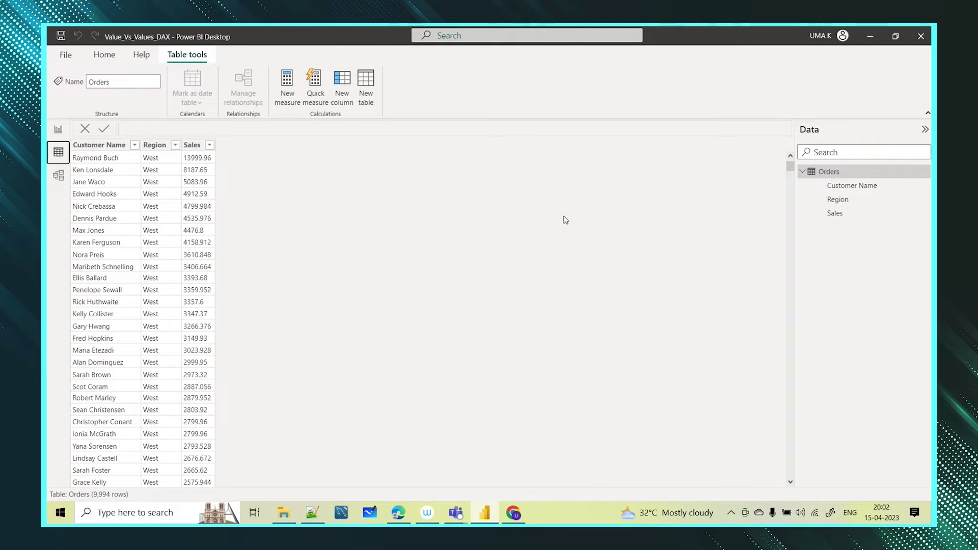
# - Leave the Sales column's data type as Text, return to the report, and select Orders
pyautogui.click(834, 213)
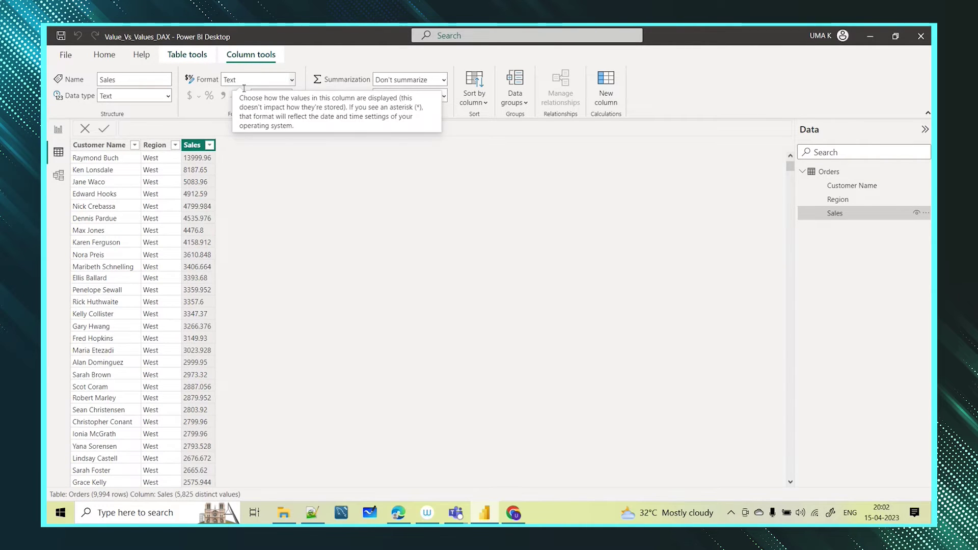
pyautogui.click(167, 96)
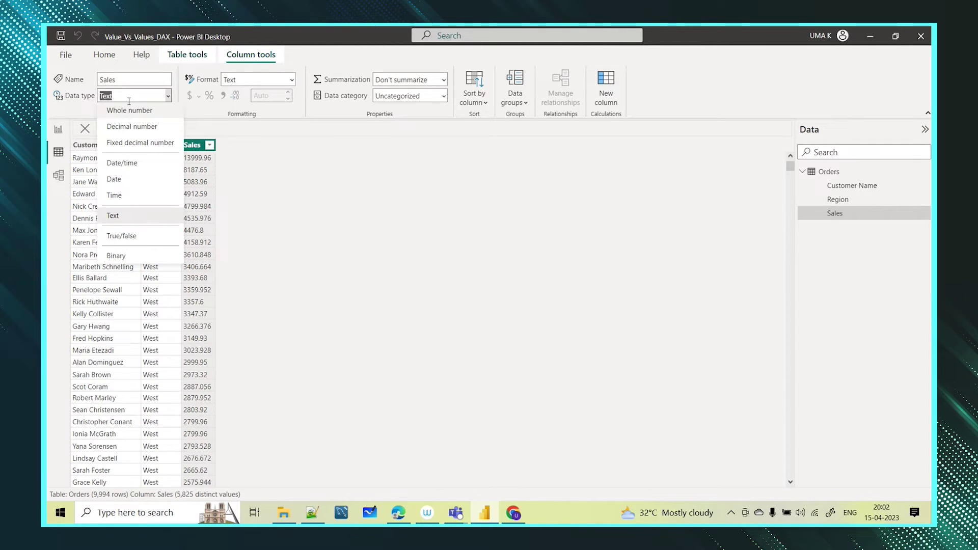
pyautogui.click(306, 171)
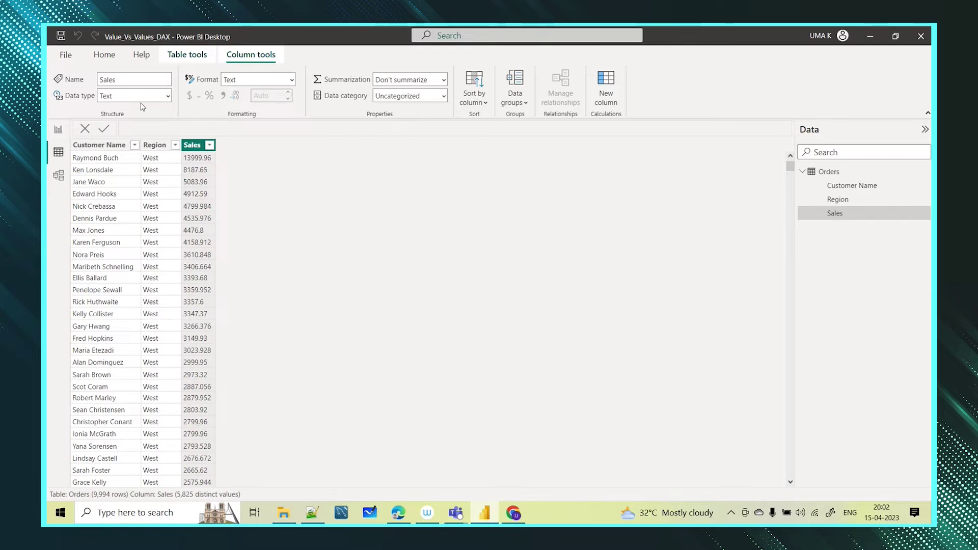
pyautogui.click(58, 128)
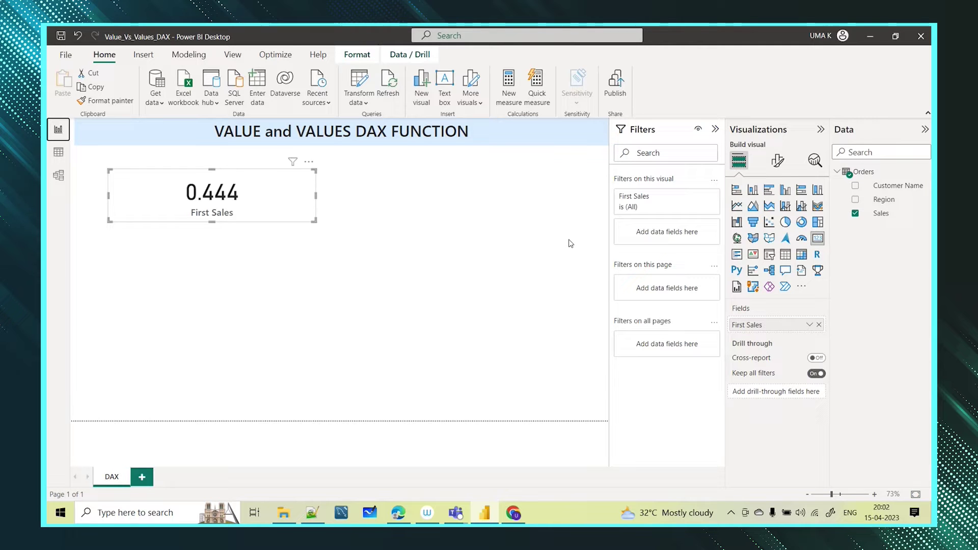
pyautogui.click(865, 172)
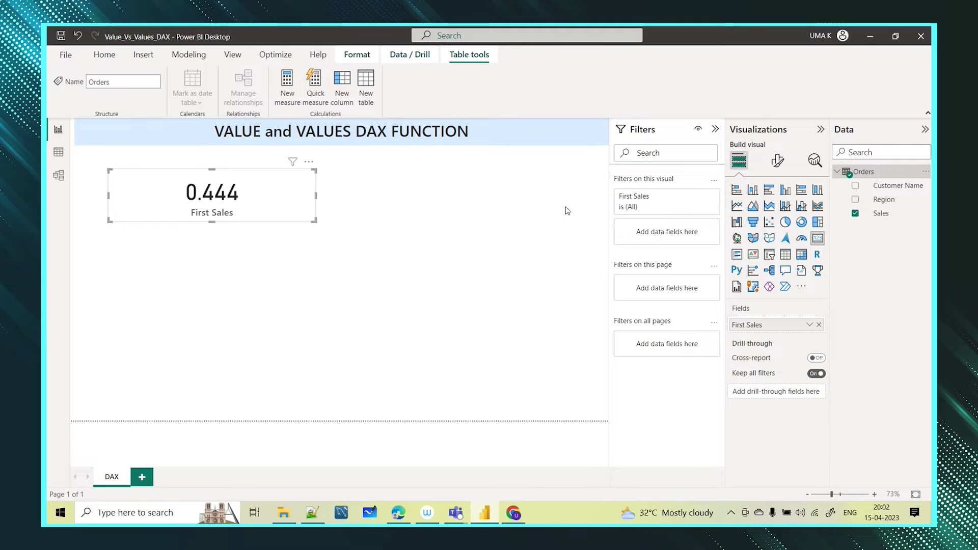
# - Create the calculated column Sales Amount = VALUE(Orders[Sales]) in Orders and view its values
pyautogui.click(342, 84)
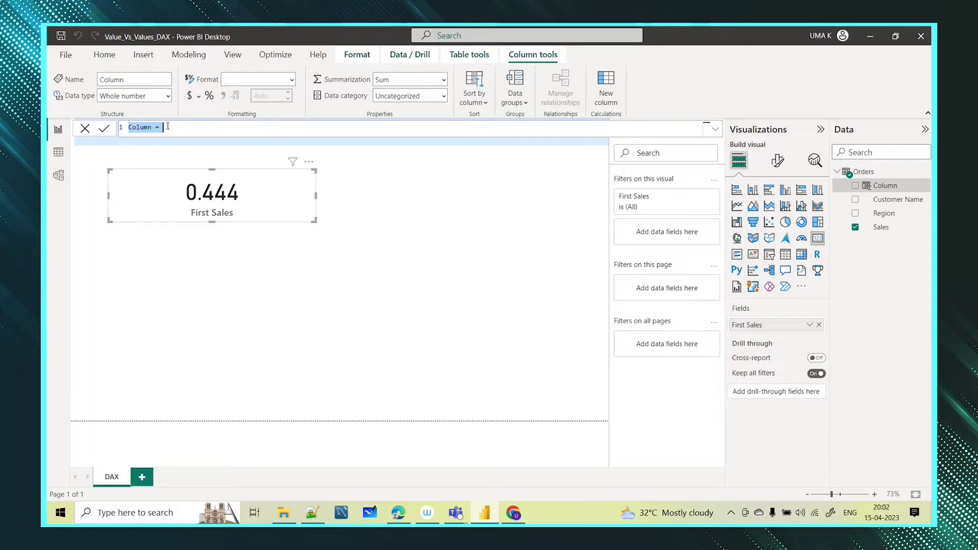
pyautogui.write('Sale')
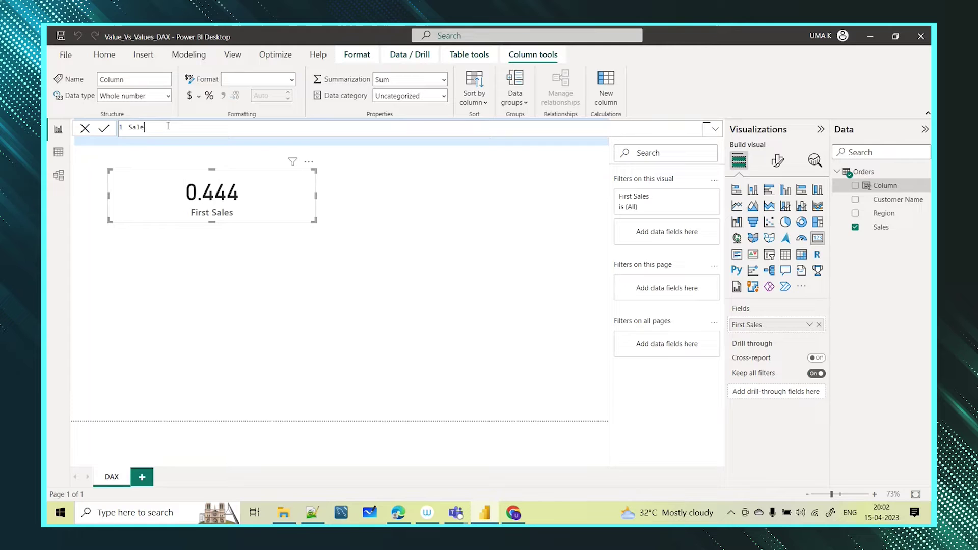
pyautogui.scroll(2, 167, 126)
pyautogui.write('s A')
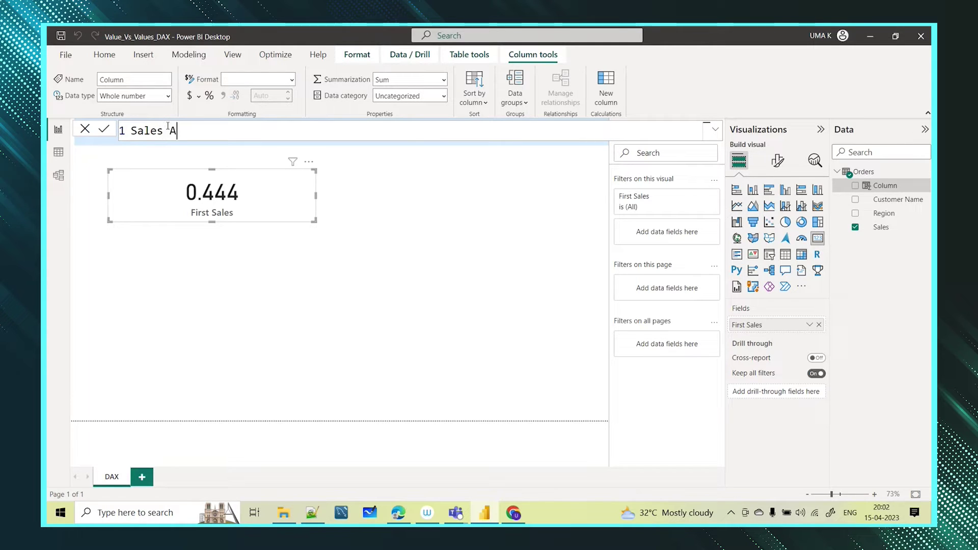
pyautogui.write('mount ')
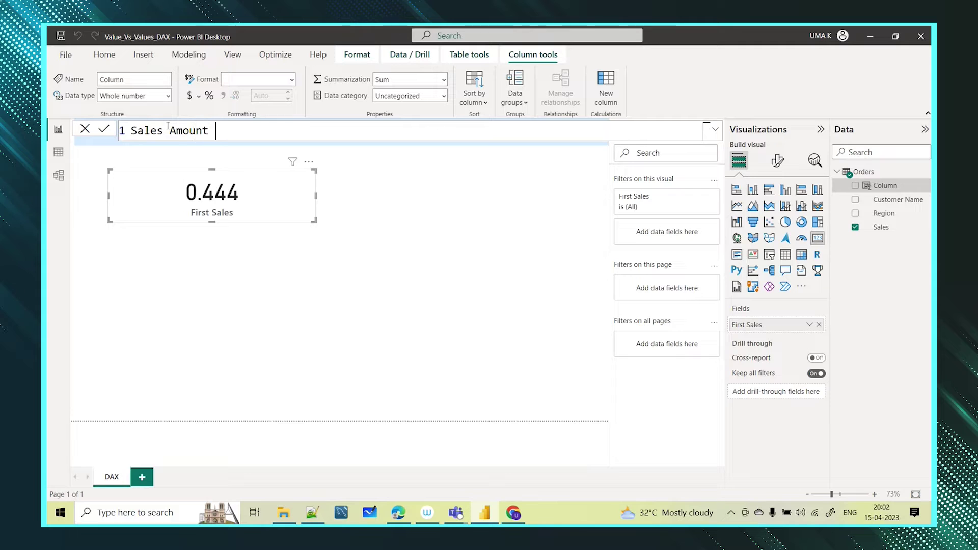
pyautogui.write('=')
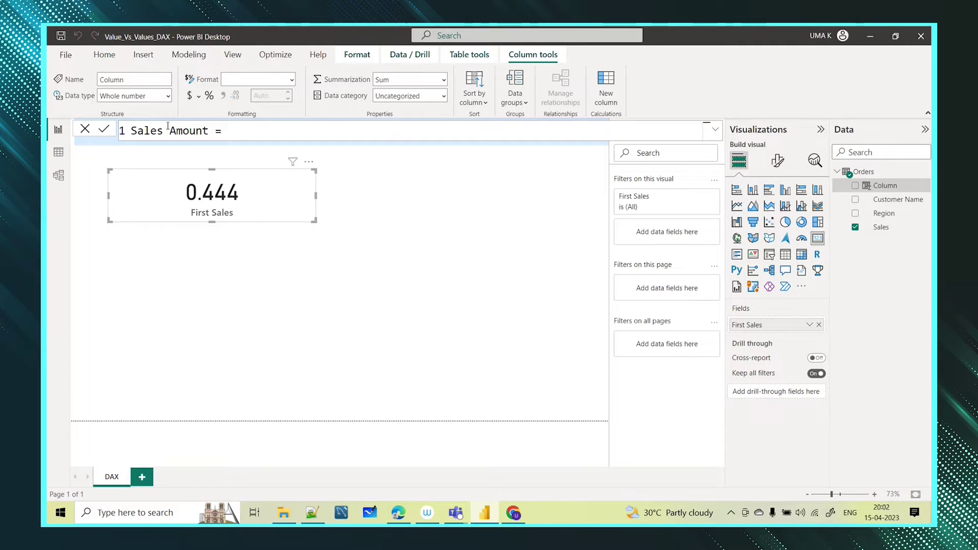
pyautogui.write(' value')
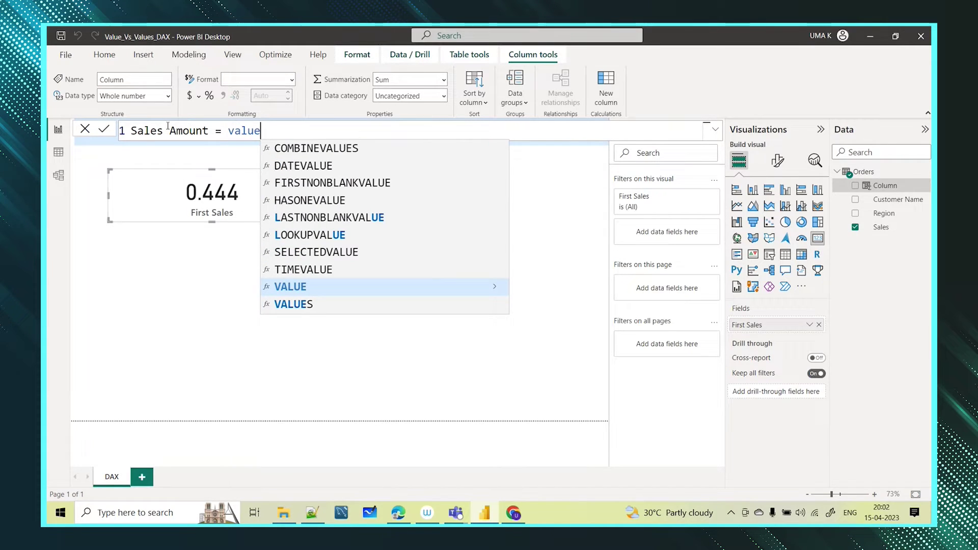
pyautogui.click(309, 286)
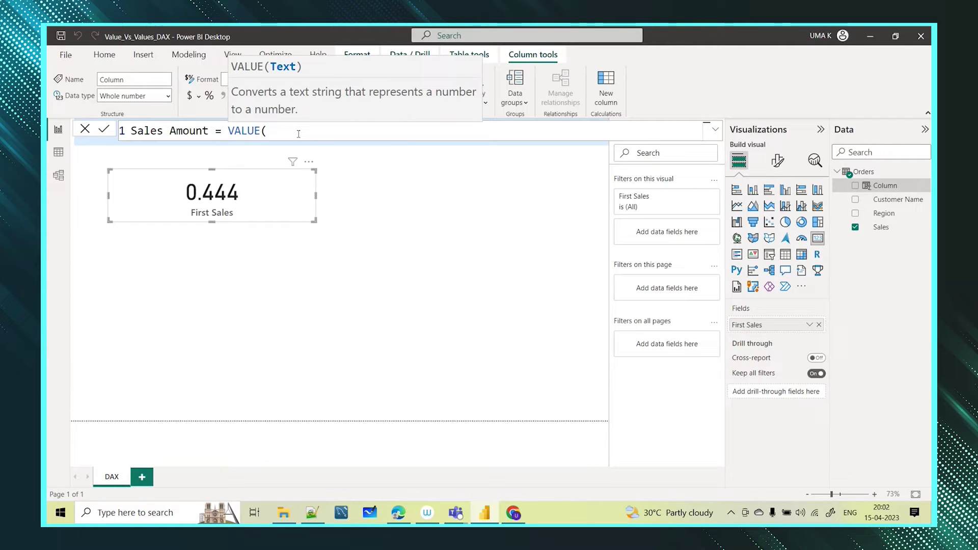
pyautogui.write('sal')
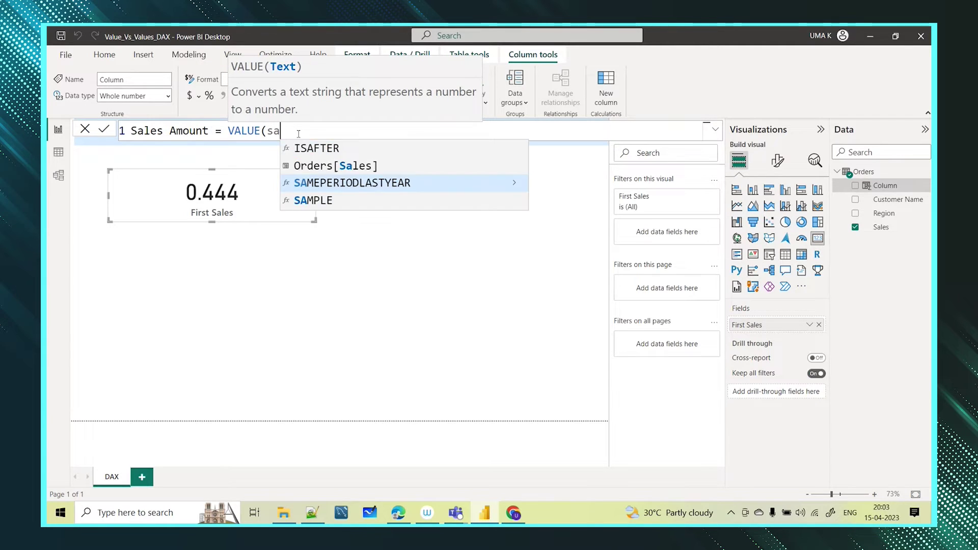
pyautogui.click(378, 151)
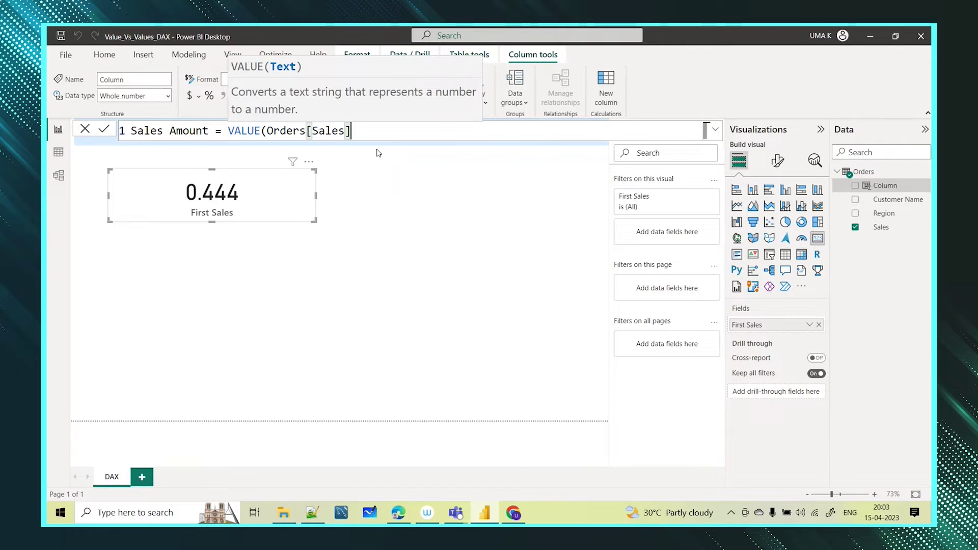
pyautogui.write(')')
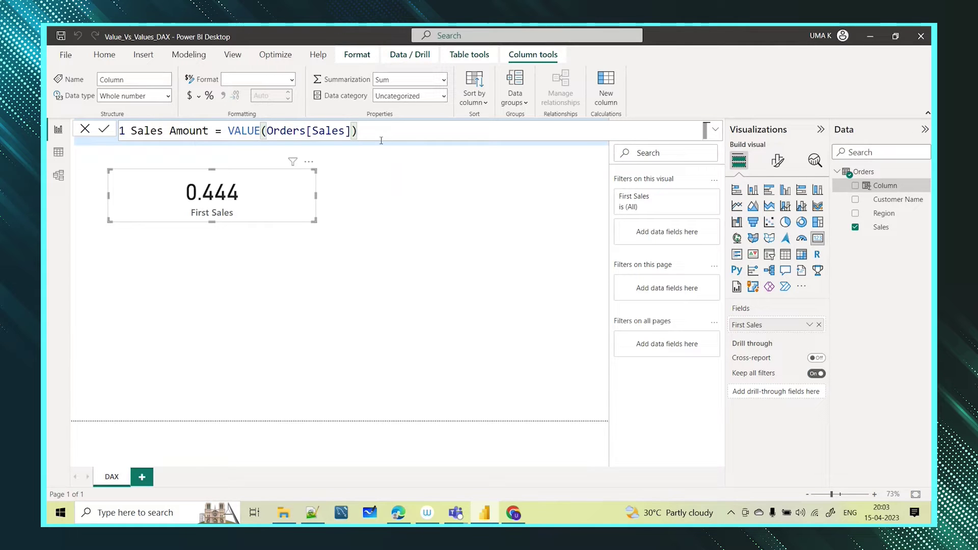
pyautogui.press('Return')
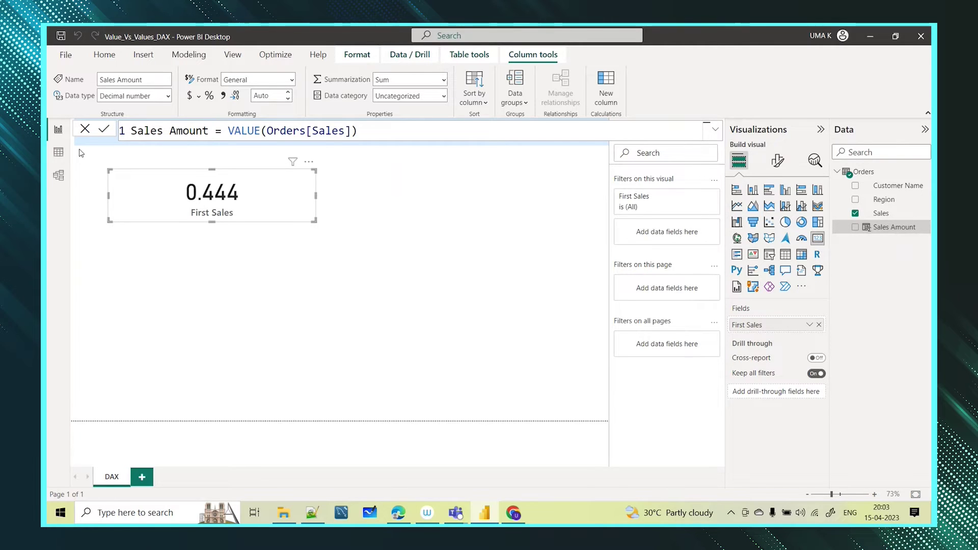
pyautogui.click(58, 152)
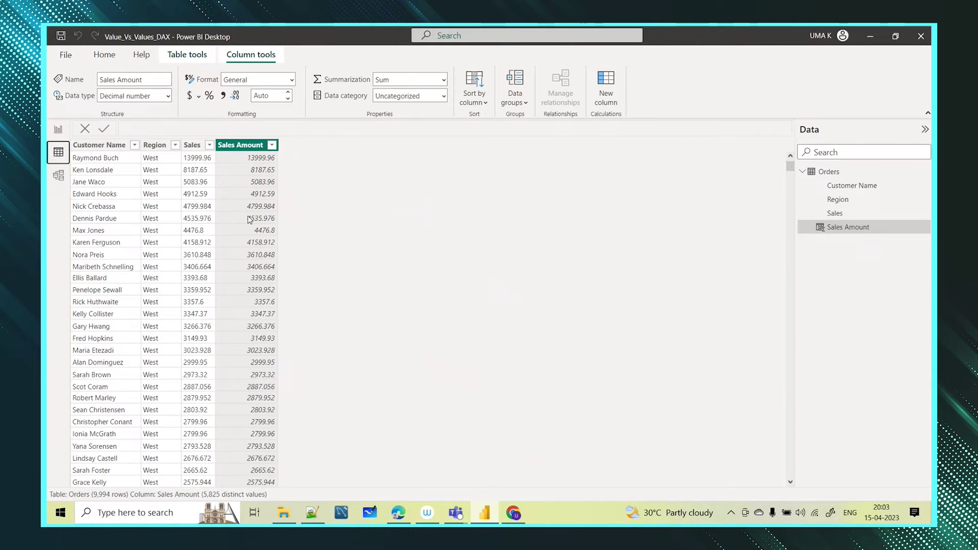
# - Compare the Text Sales column with the VALUE-based Sales Amount column, then return to the report
pyautogui.click(194, 145)
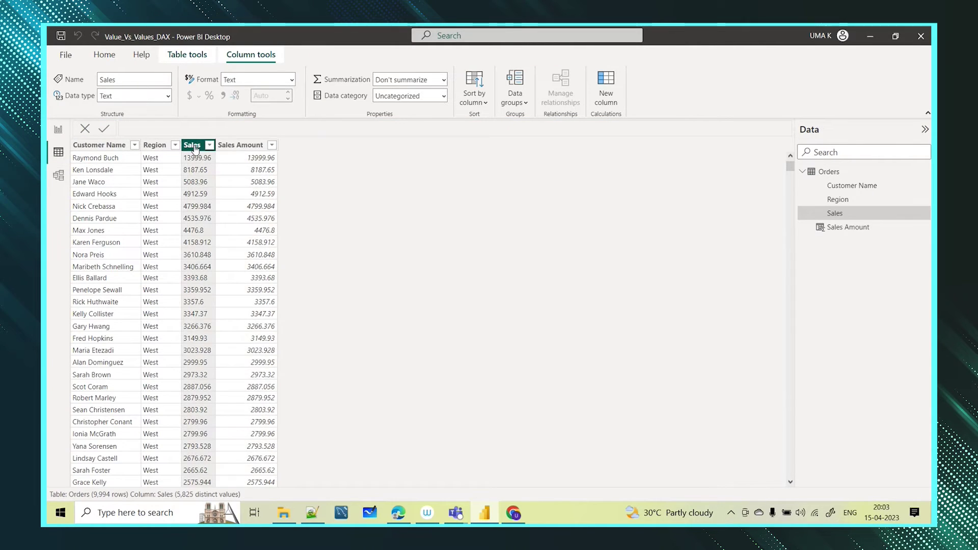
pyautogui.click(240, 145)
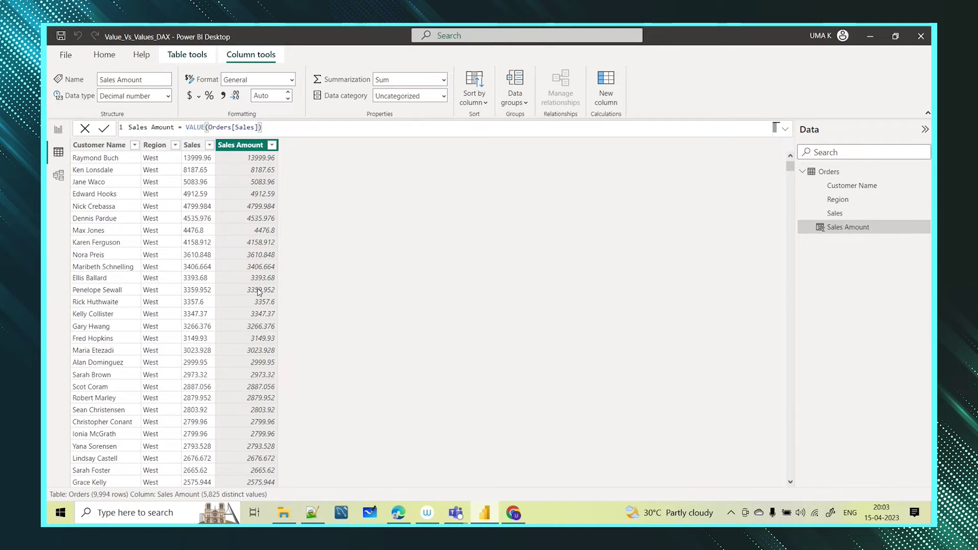
pyautogui.click(58, 129)
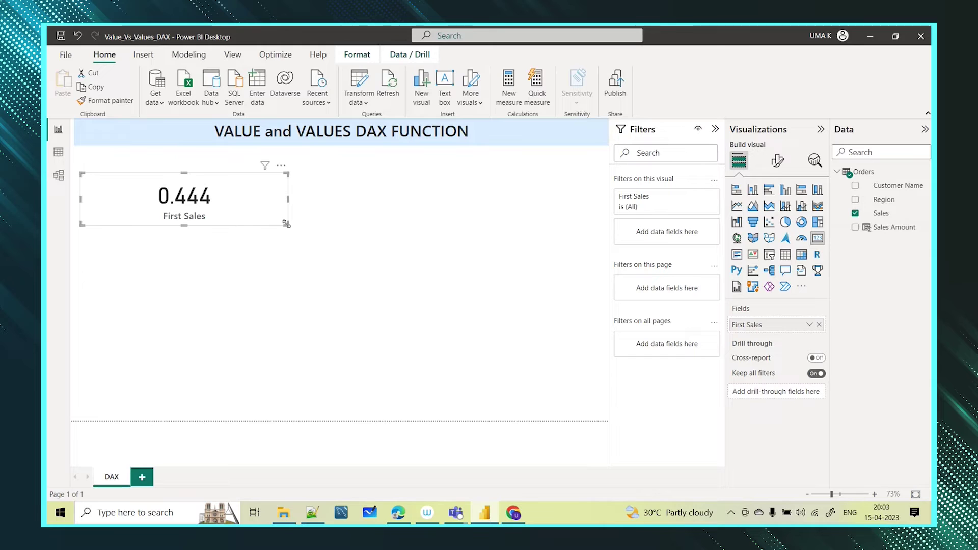
# - Add a second card showing Sales Amount to the right of the First Sales card
pyautogui.moveTo(291, 224); pyautogui.dragTo(262, 221)
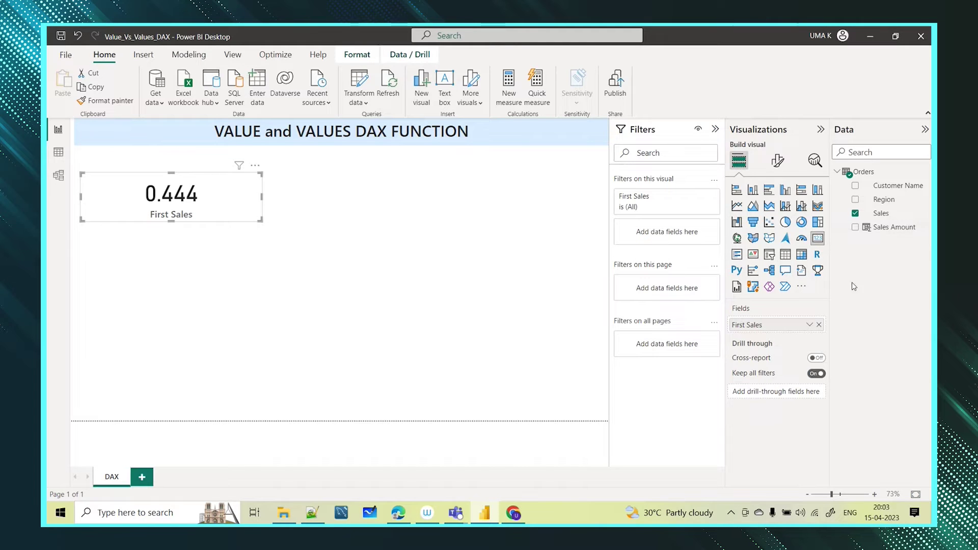
pyautogui.click(401, 190)
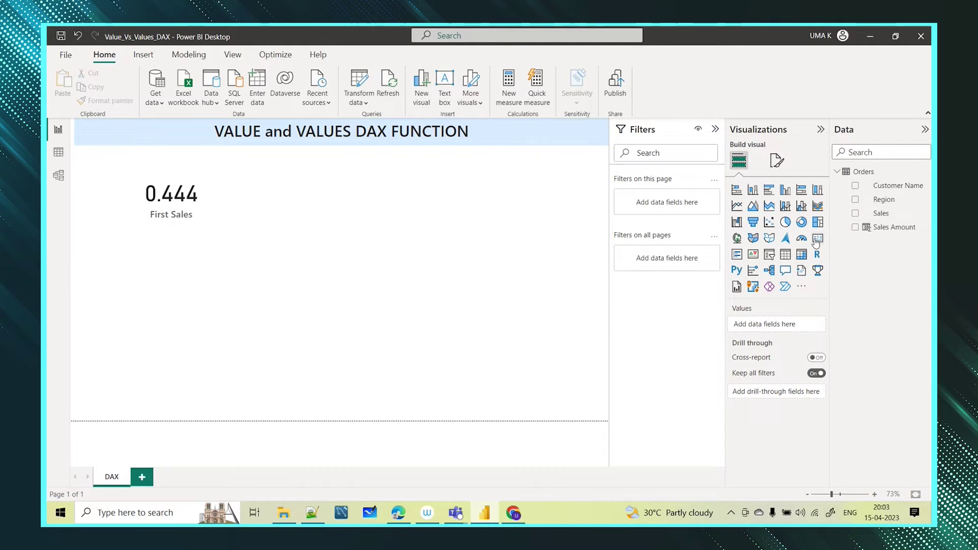
pyautogui.click(818, 238)
pyautogui.moveTo(168, 262); pyautogui.dragTo(324, 181)
pyautogui.moveTo(411, 232); pyautogui.dragTo(398, 228)
pyautogui.moveTo(890, 230); pyautogui.dragTo(764, 326)
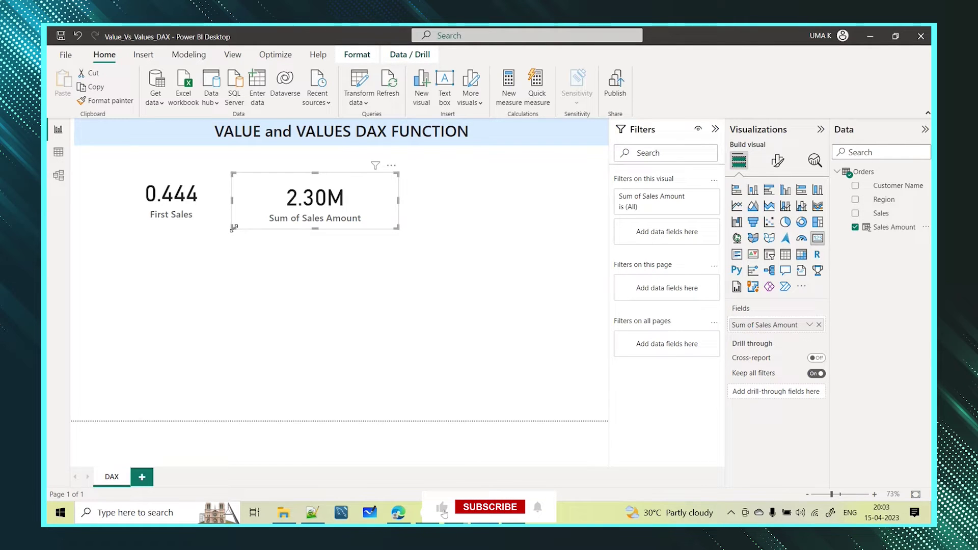
# - Keep the Sum aggregation (2.30M) and line both cards up at the page's top-left
pyautogui.click(810, 325)
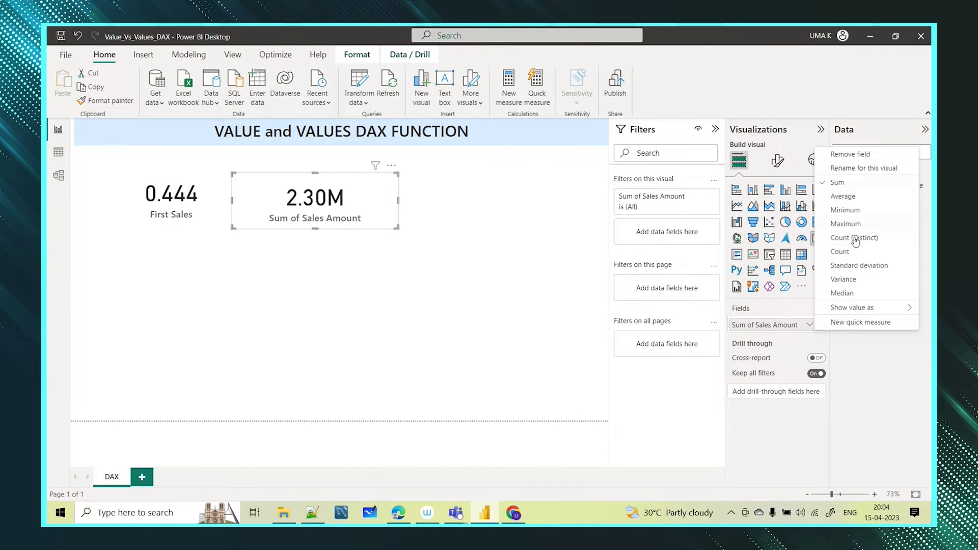
pyautogui.click(883, 395)
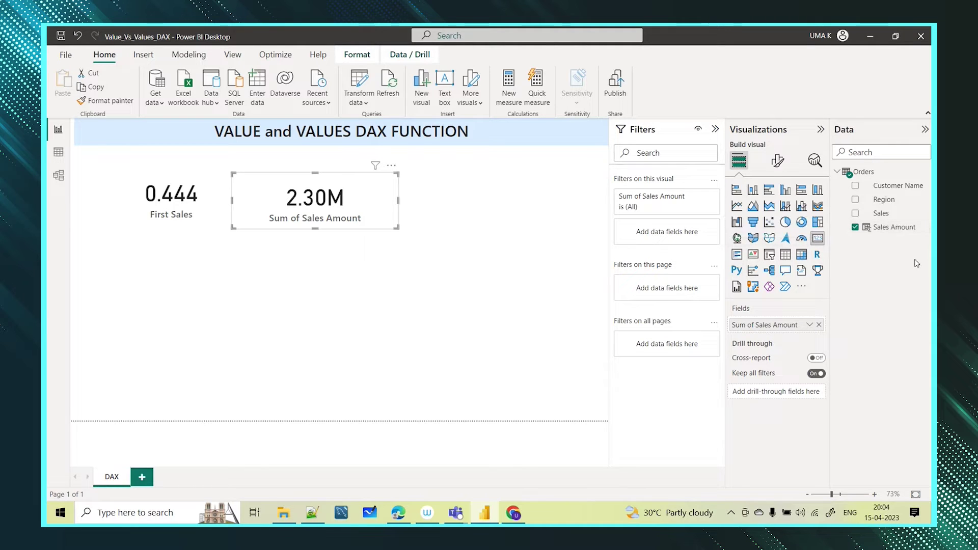
pyautogui.moveTo(255, 221); pyautogui.dragTo(219, 187)
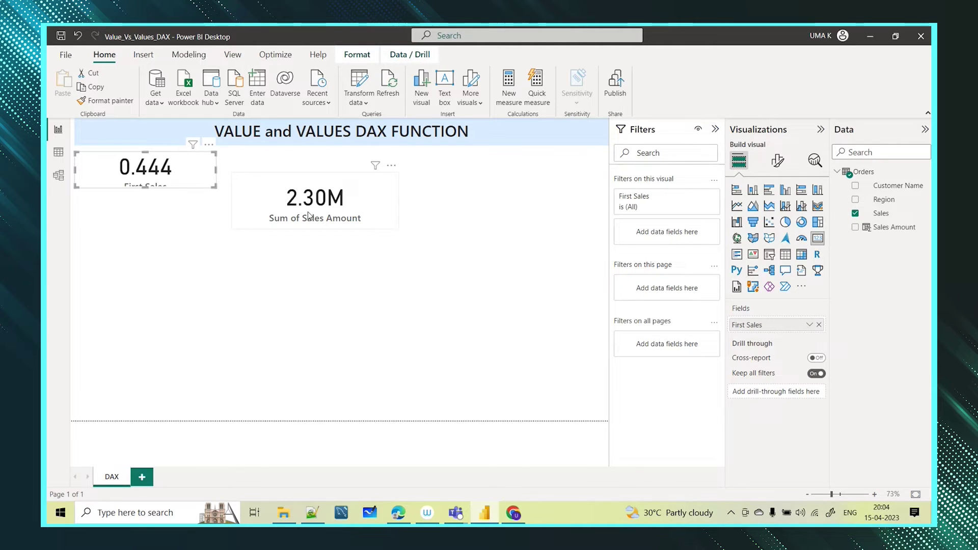
pyautogui.moveTo(311, 218); pyautogui.dragTo(316, 189)
# - Review the Sales Amount formula VALUE(Orders[Sales]) and select the Orders table
pyautogui.click(192, 189)
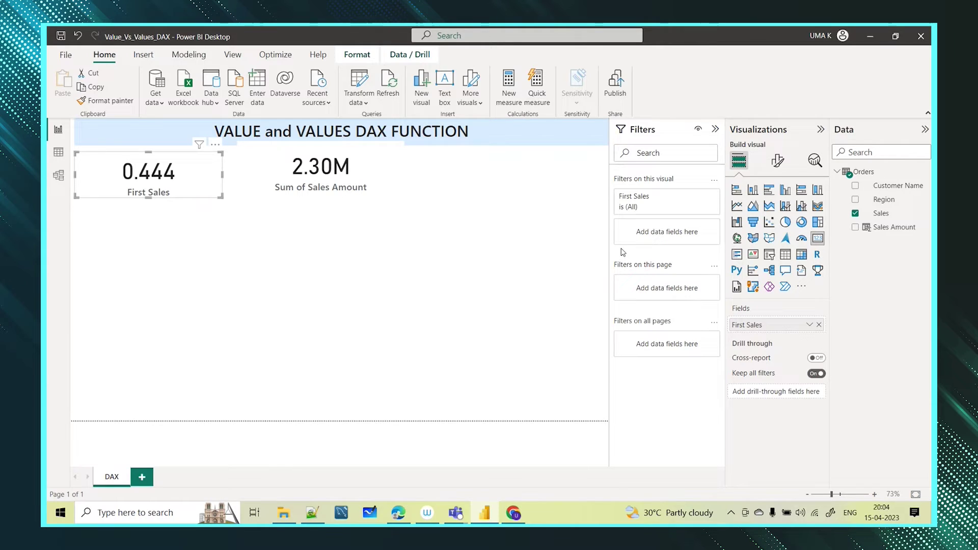
pyautogui.click(872, 228)
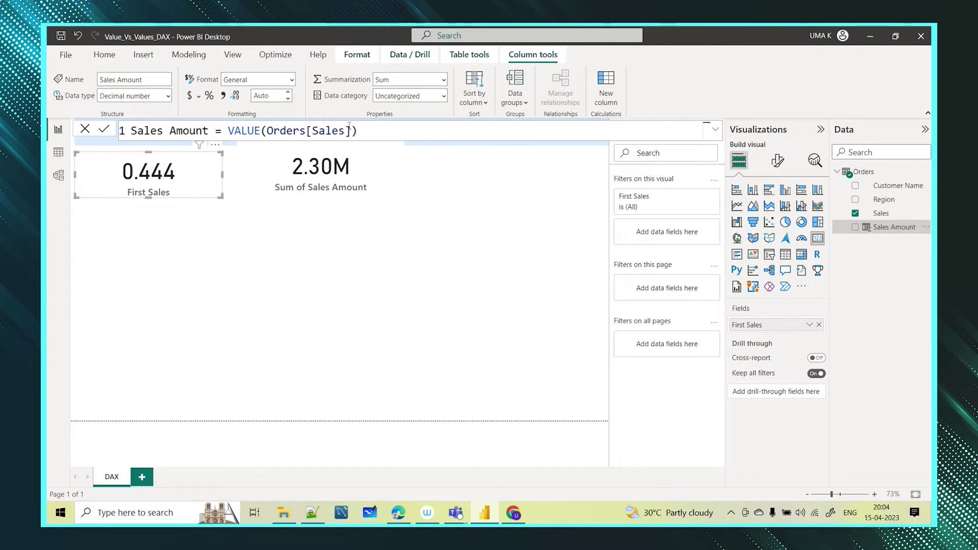
pyautogui.moveTo(228, 131); pyautogui.dragTo(262, 131)
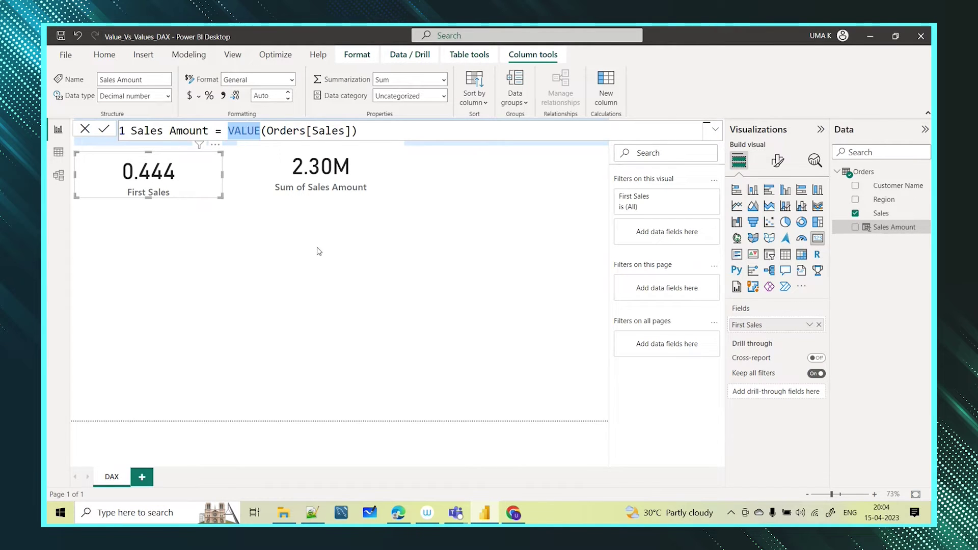
pyautogui.click(352, 366)
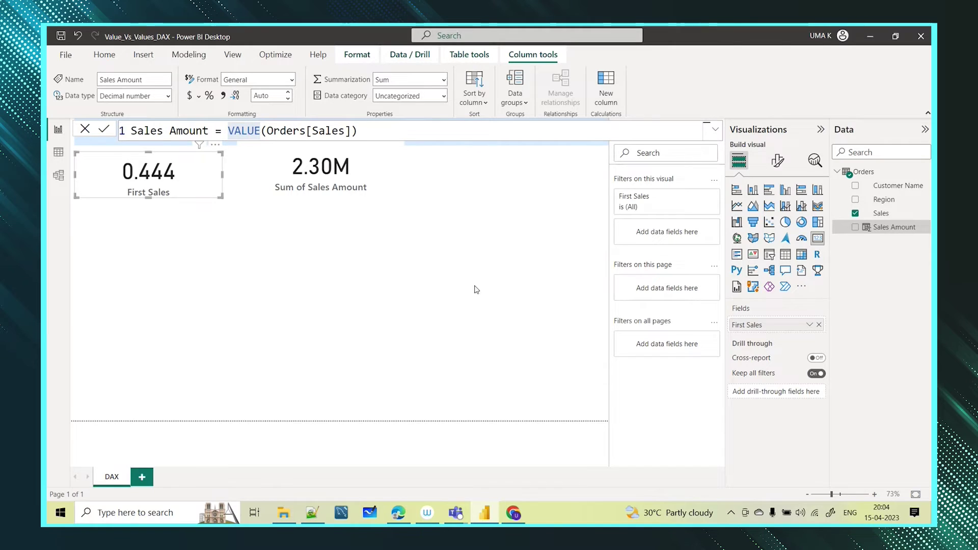
pyautogui.click(196, 381)
pyautogui.click(377, 172)
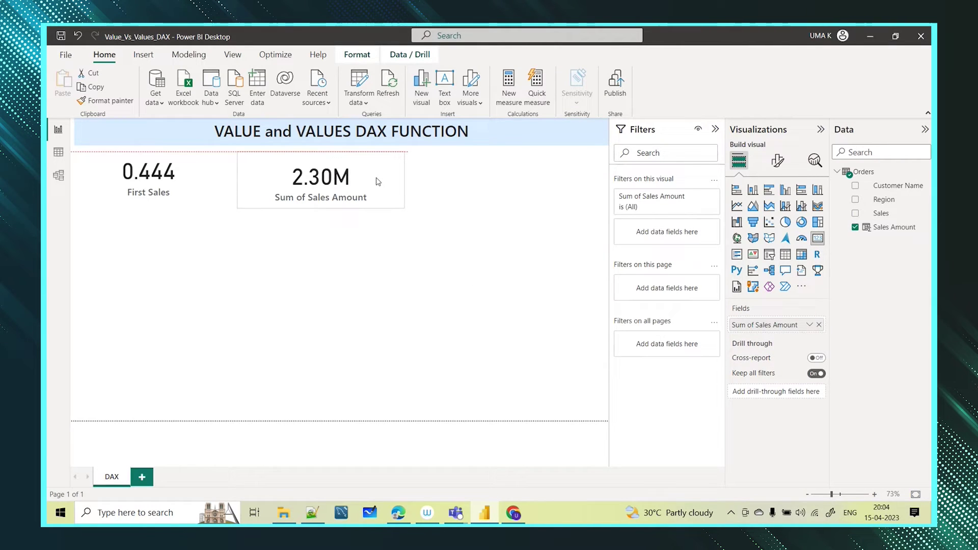
pyautogui.click(877, 174)
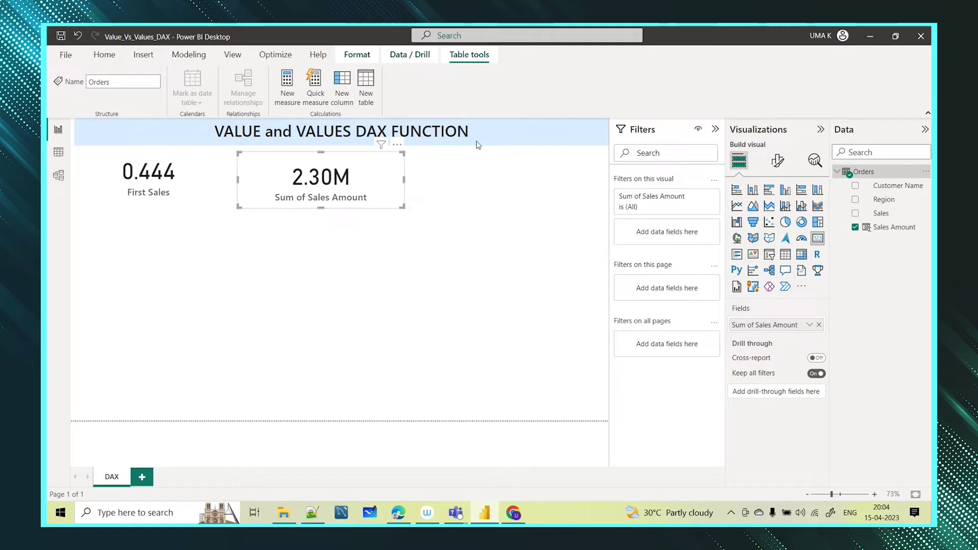
# - Add a new table with the formula values scenario1 = VALUES(Orders)
pyautogui.click(365, 90)
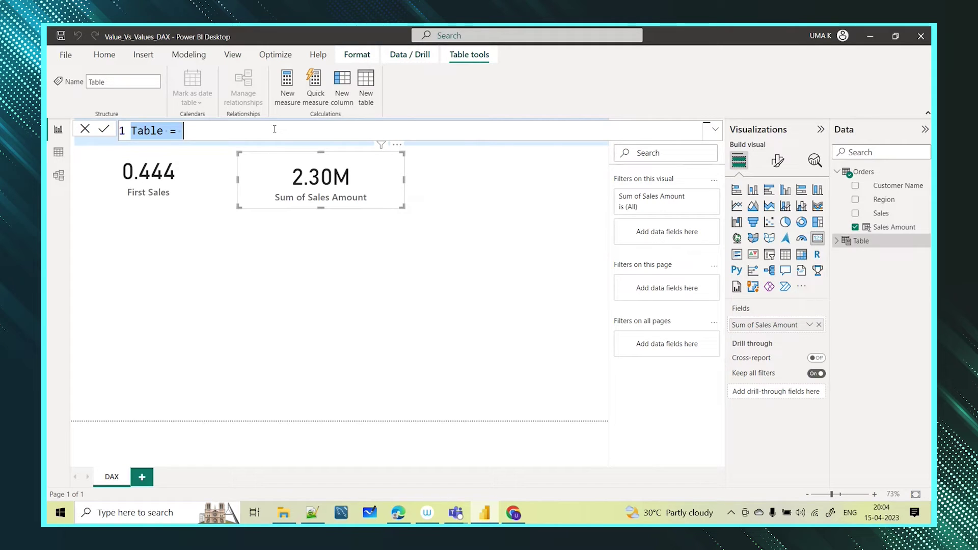
pyautogui.write('valu')
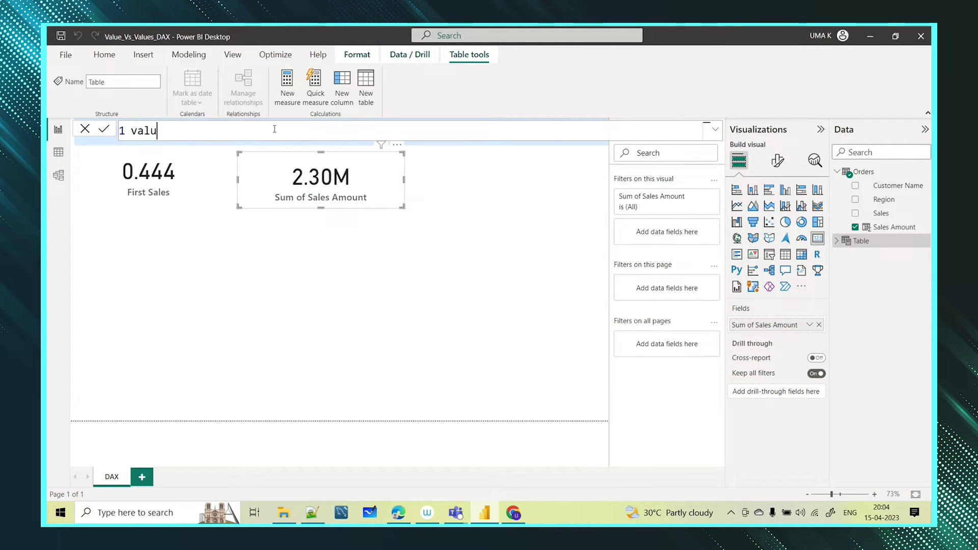
pyautogui.write('es s')
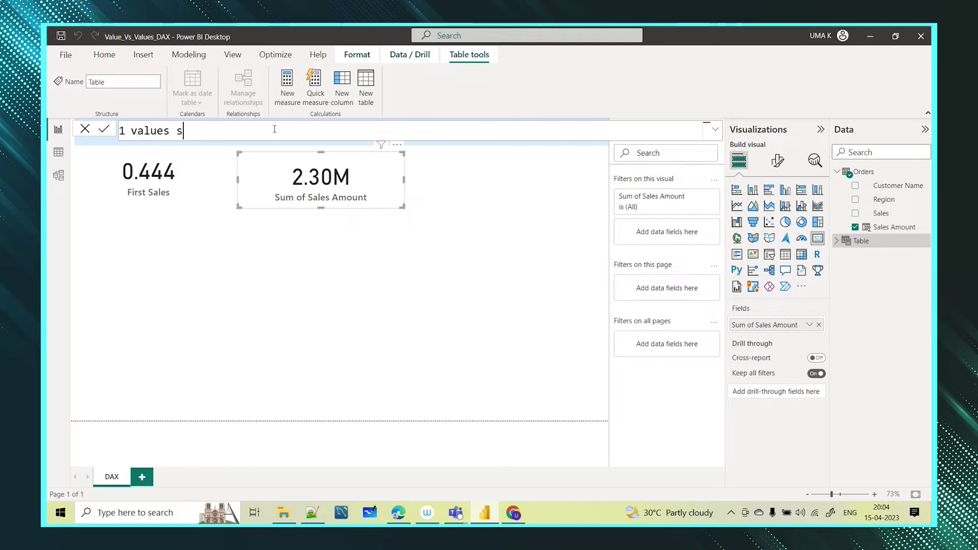
pyautogui.write('cenario1')
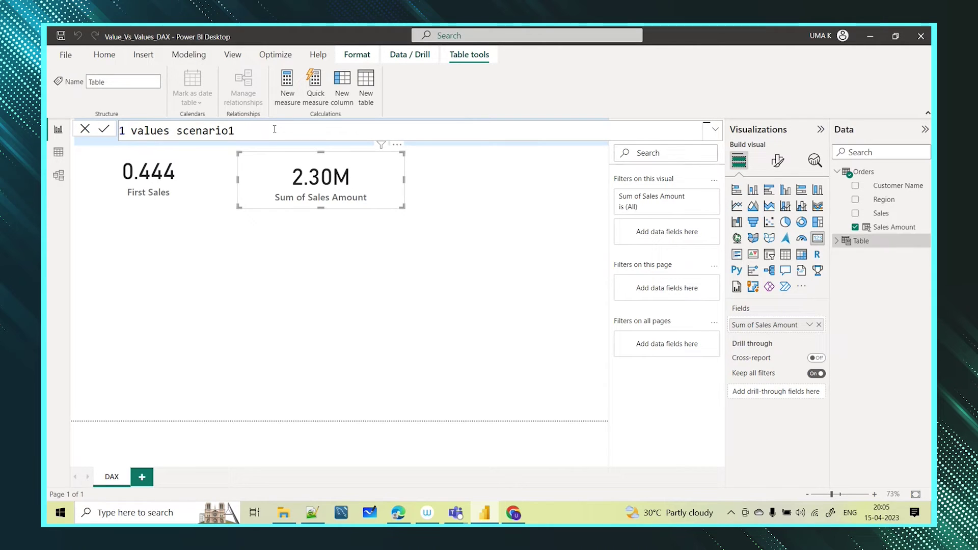
pyautogui.write(' =')
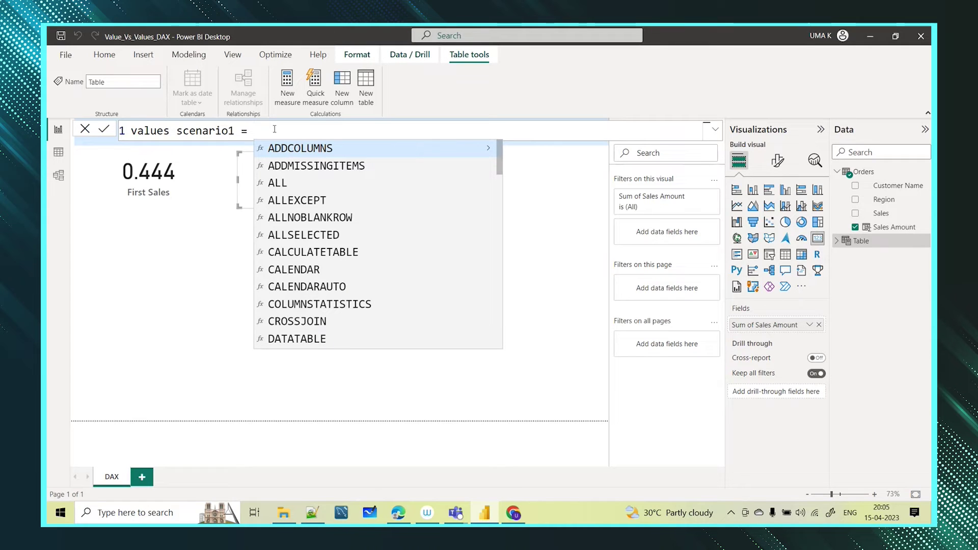
pyautogui.write('val')
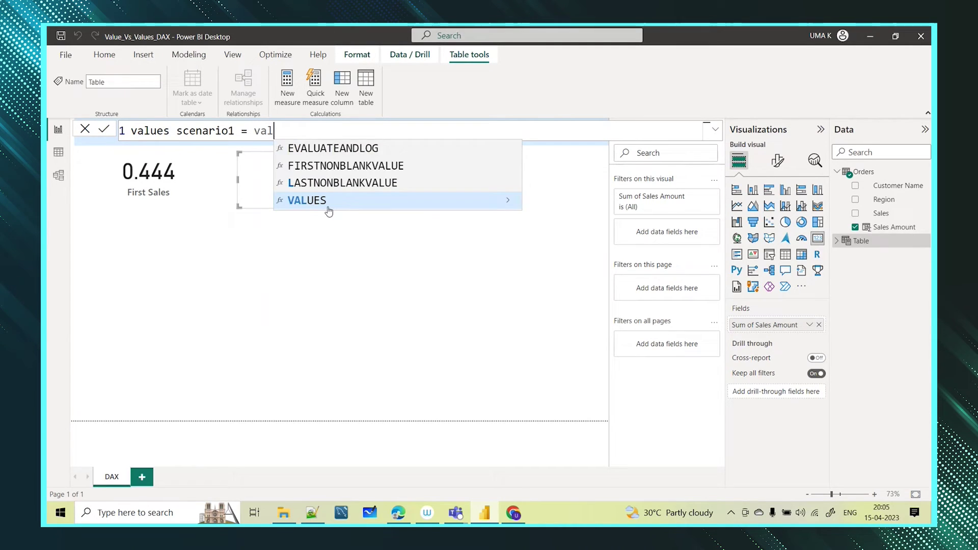
pyautogui.click(365, 208)
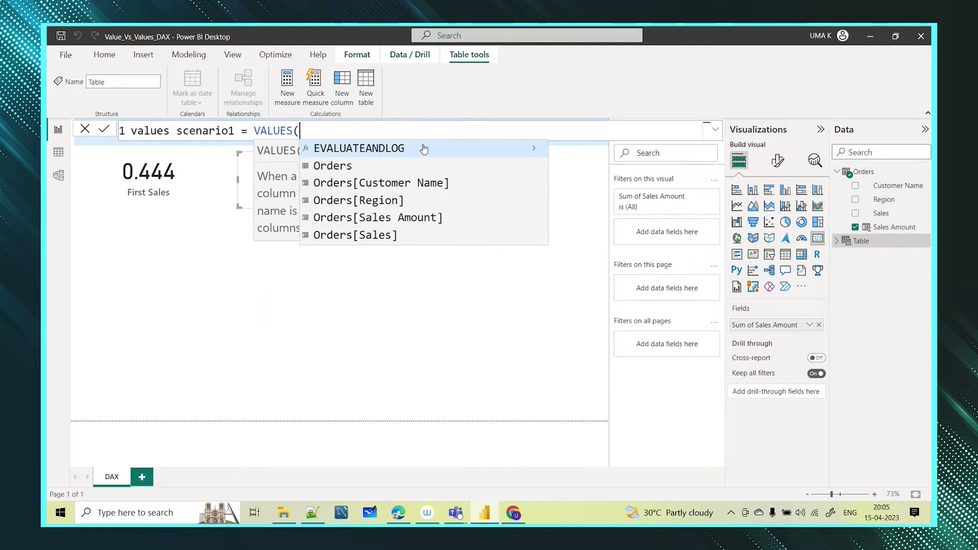
pyautogui.press('Escape')
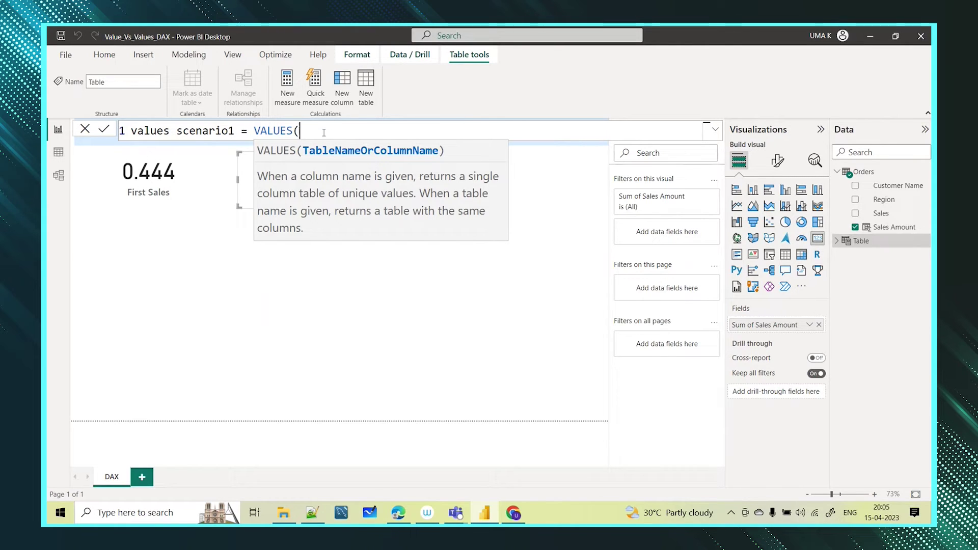
pyautogui.write('ord')
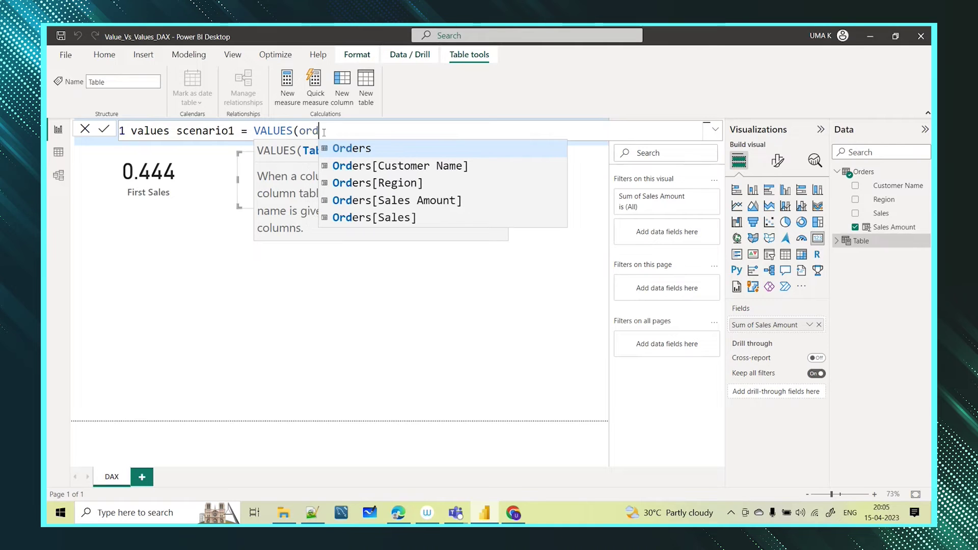
pyautogui.click(375, 155)
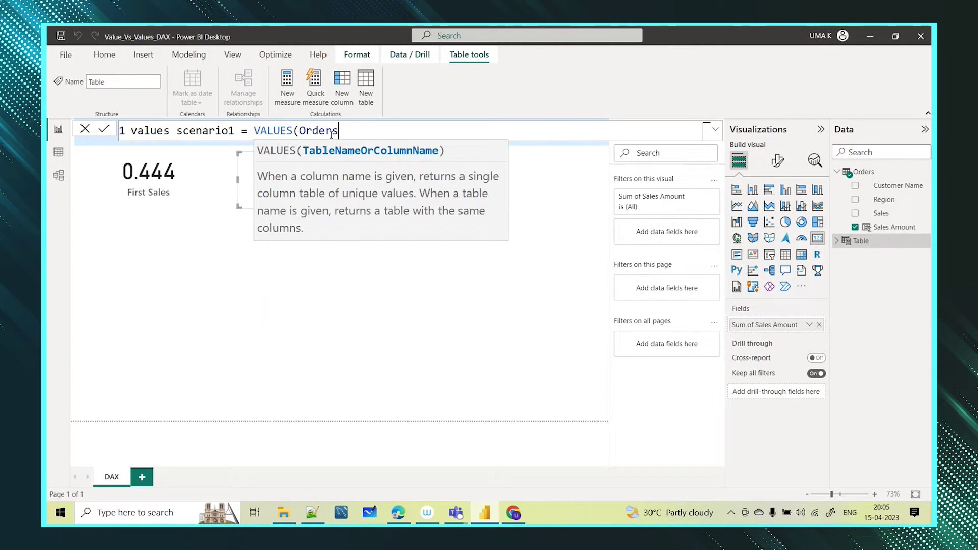
pyautogui.write(')')
pyautogui.press('Return')
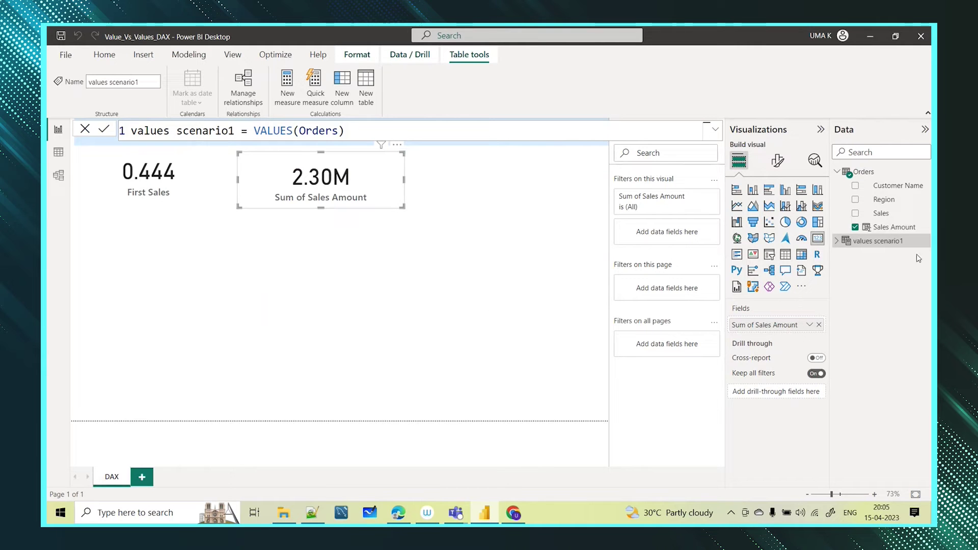
# - Inspect the values scenario1 table's VALUES(Orders) formula and rows, comparing them with the Orders table
pyautogui.click(887, 241)
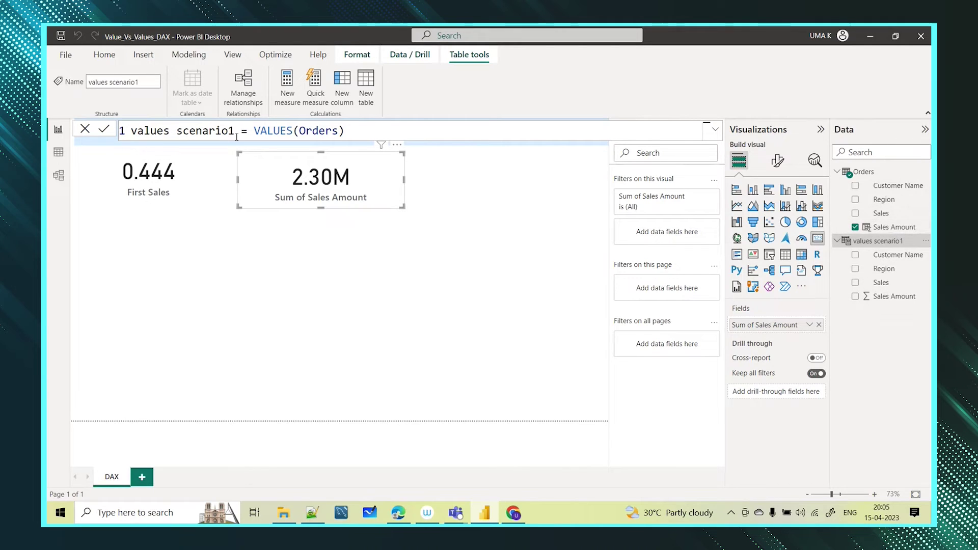
pyautogui.moveTo(236, 131); pyautogui.dragTo(124, 130)
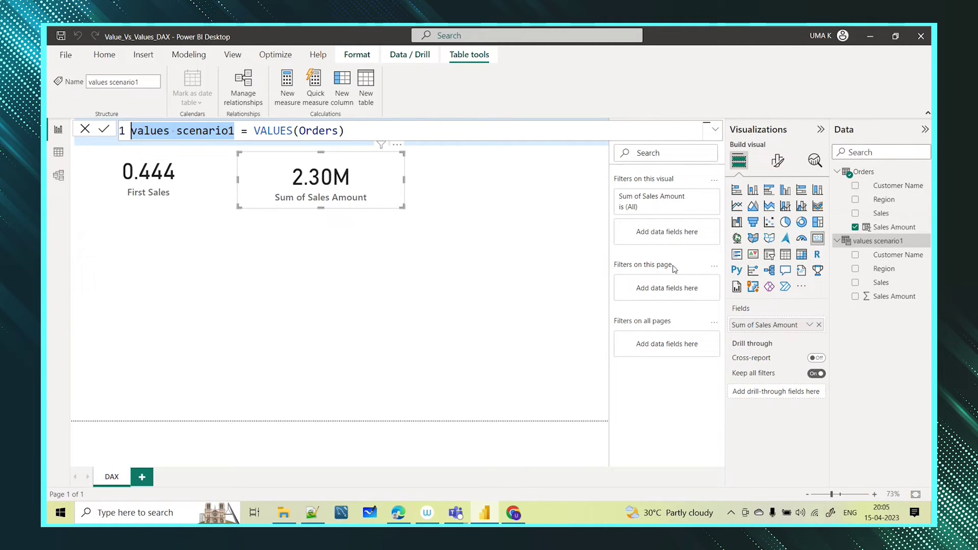
pyautogui.click(58, 153)
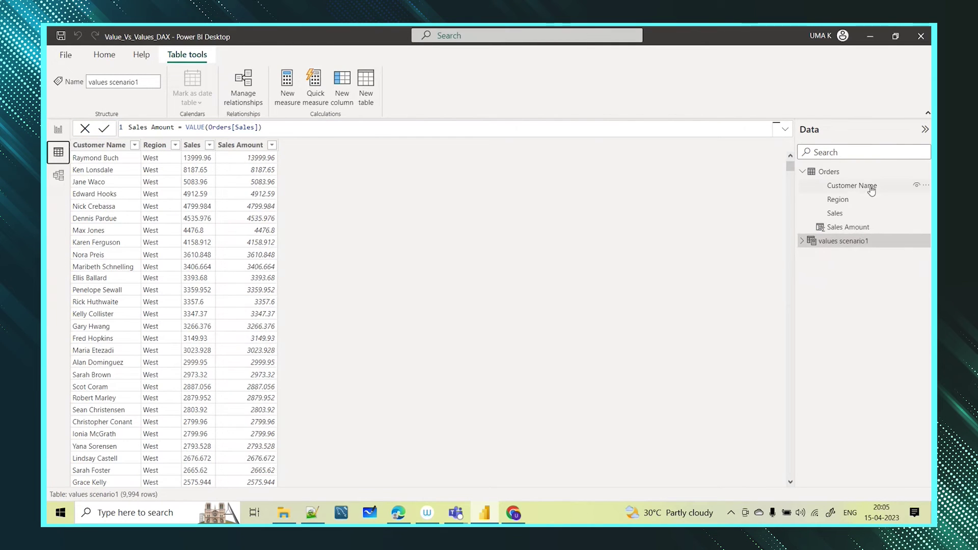
pyautogui.click(829, 173)
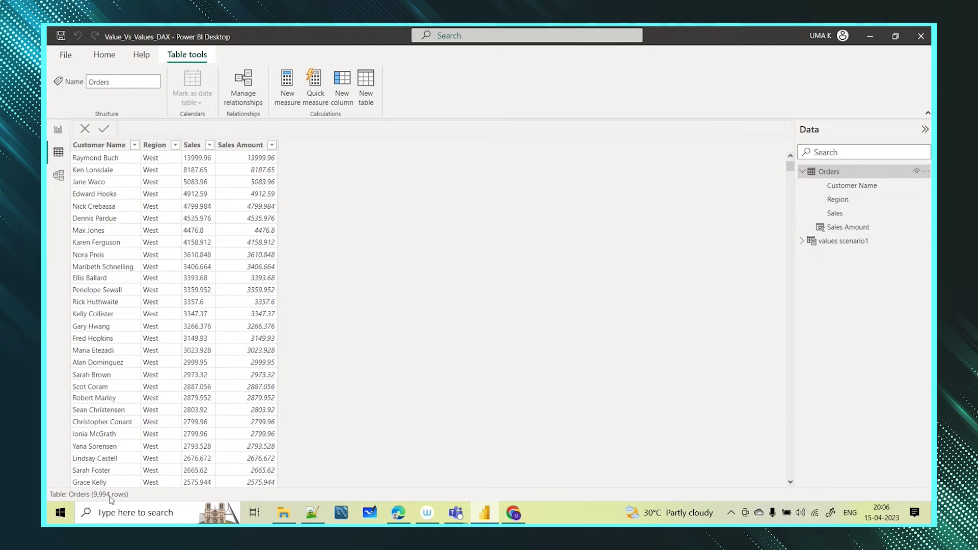
pyautogui.click(854, 244)
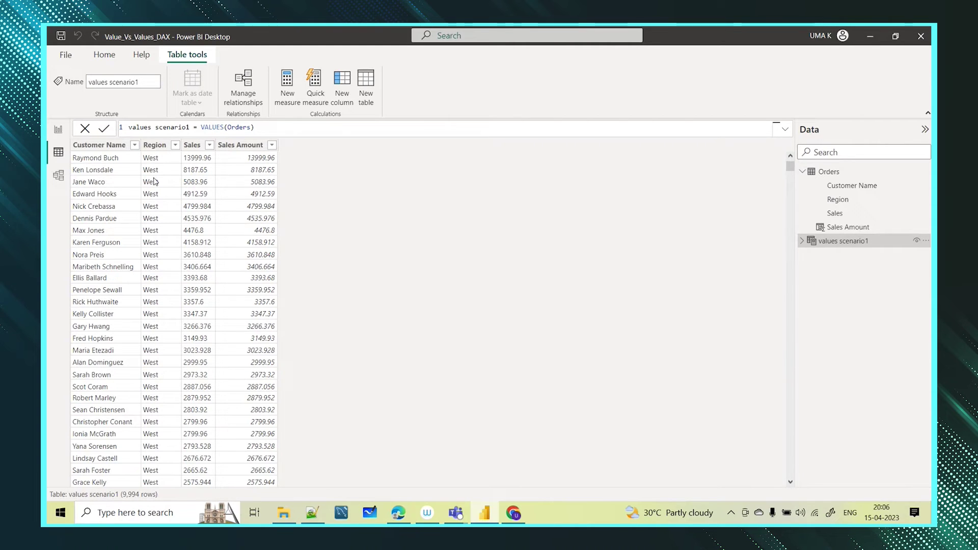
# - Return to the report page, then reopen the values scenario1 table's rows in Table view
pyautogui.click(59, 131)
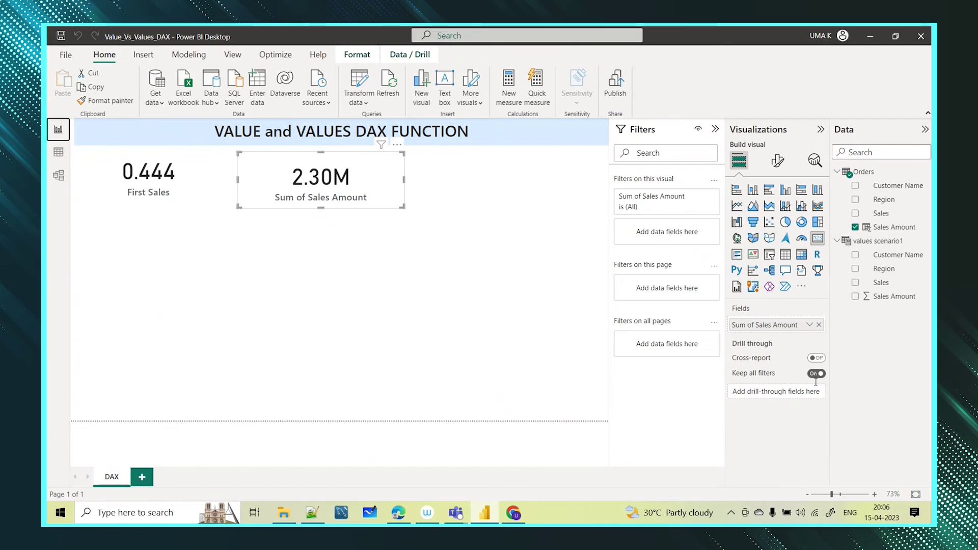
pyautogui.click(891, 245)
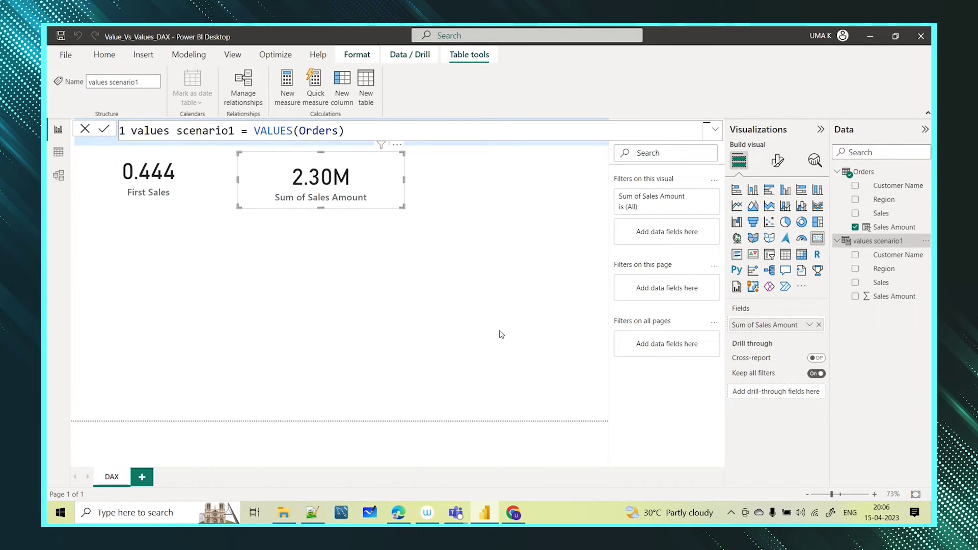
pyautogui.click(58, 153)
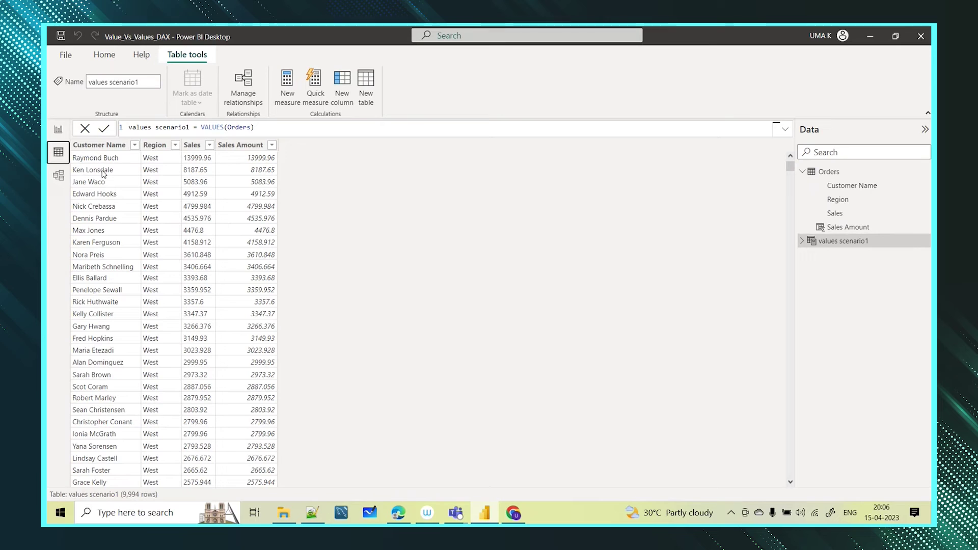
# - Check the Region filter options, scroll through values scenario1's 9,994 rows, and return to the report
pyautogui.click(175, 145)
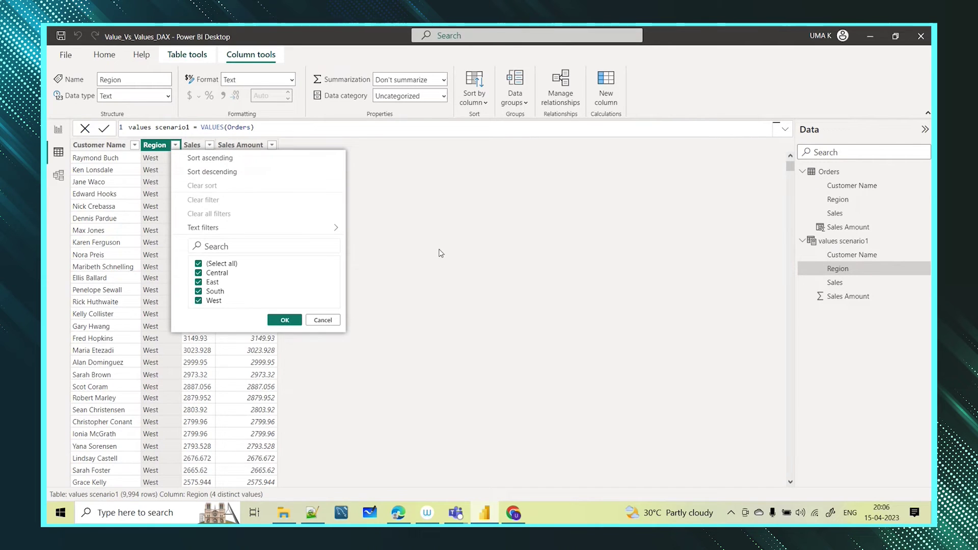
pyautogui.press('Escape')
pyautogui.moveTo(791, 168); pyautogui.dragTo(792, 356)
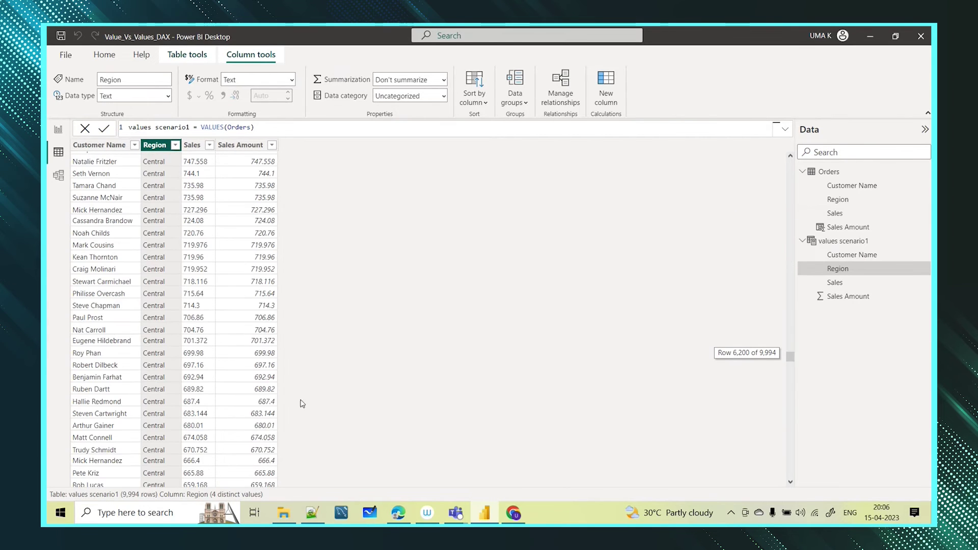
pyautogui.scroll(-20, 112, 332)
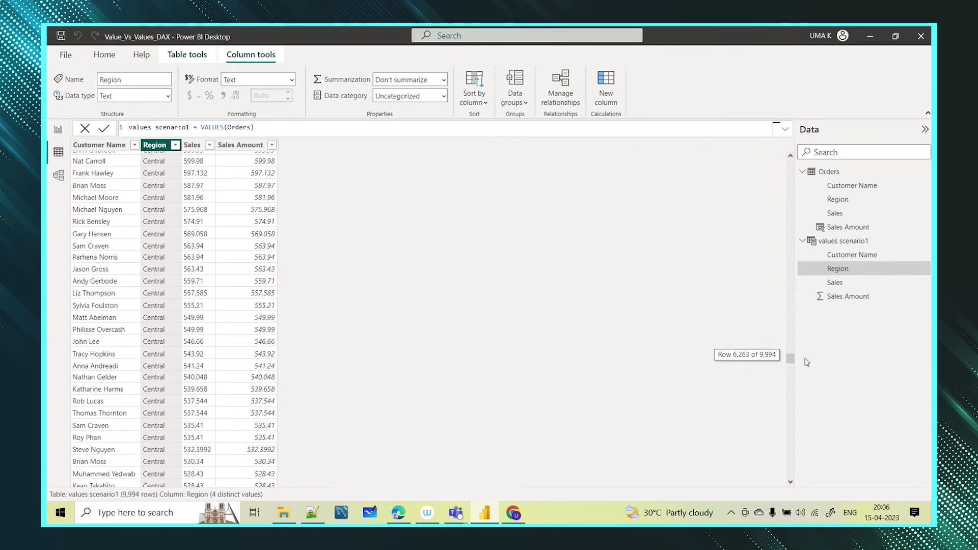
pyautogui.moveTo(790, 360); pyautogui.dragTo(790, 417)
pyautogui.scroll(-20, 164, 366)
pyautogui.scroll(-10, 265, 418)
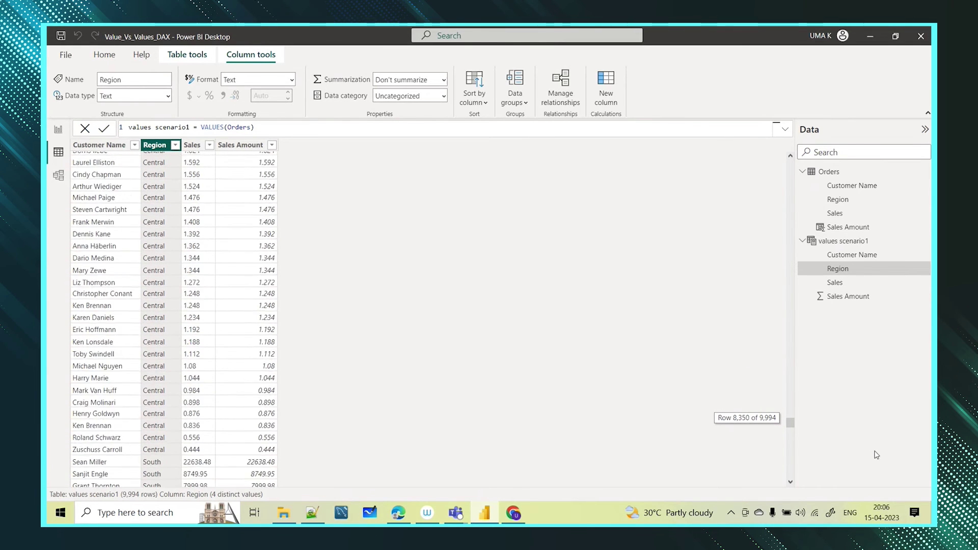
pyautogui.moveTo(791, 422); pyautogui.dragTo(794, 493)
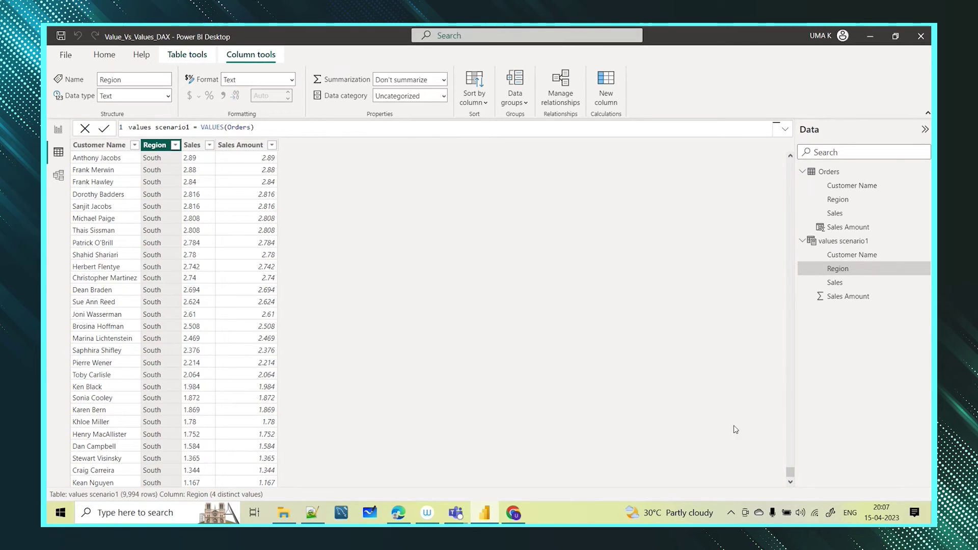
pyautogui.moveTo(788, 472); pyautogui.dragTo(702, 156)
pyautogui.click(58, 129)
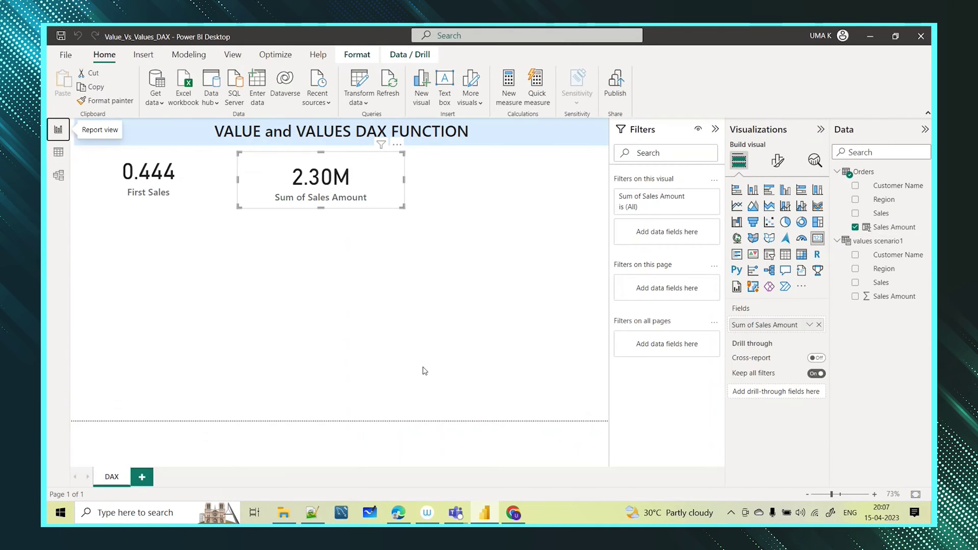
# - Create the calculated table 'values scenario 2' = VALUES(Orders[Region])
pyautogui.click(858, 172)
pyautogui.click(364, 85)
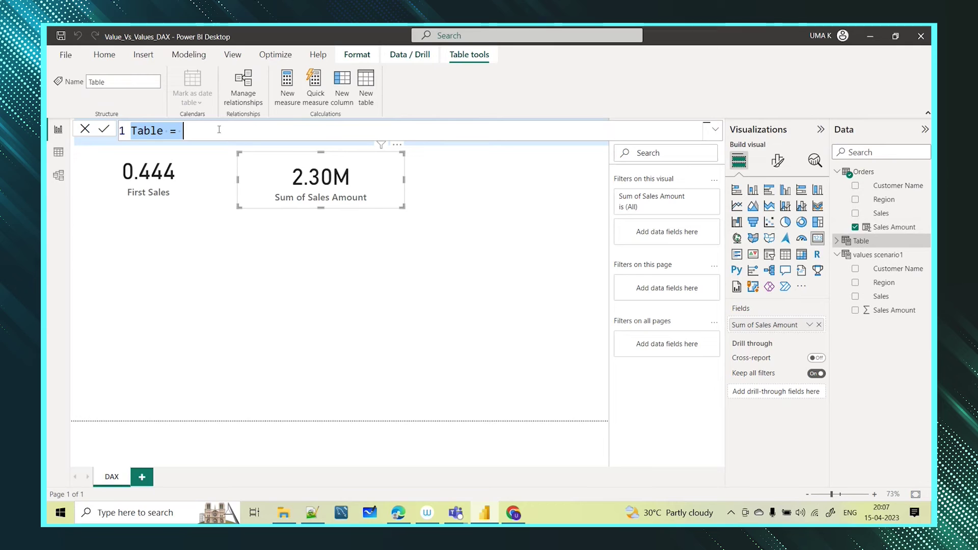
pyautogui.write('values')
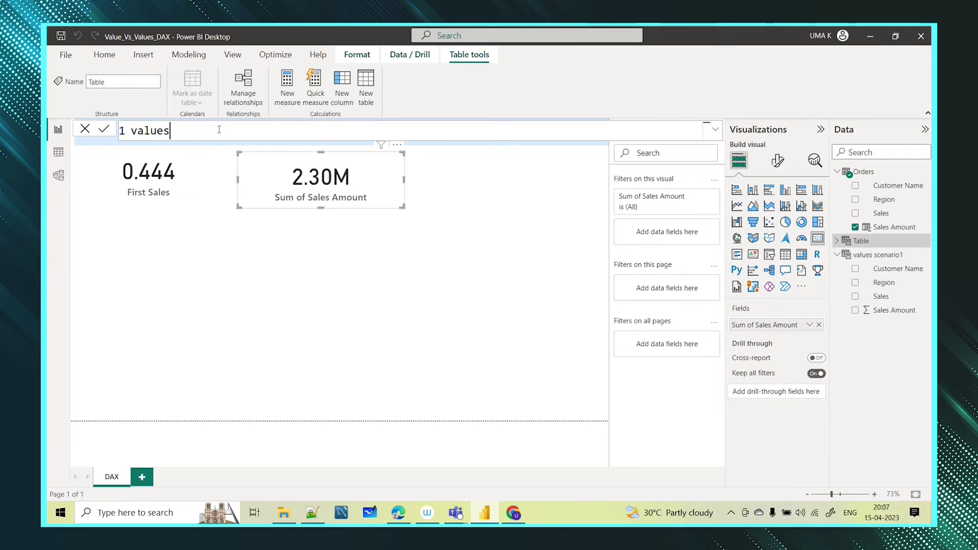
pyautogui.write(' scenario 2 = value')
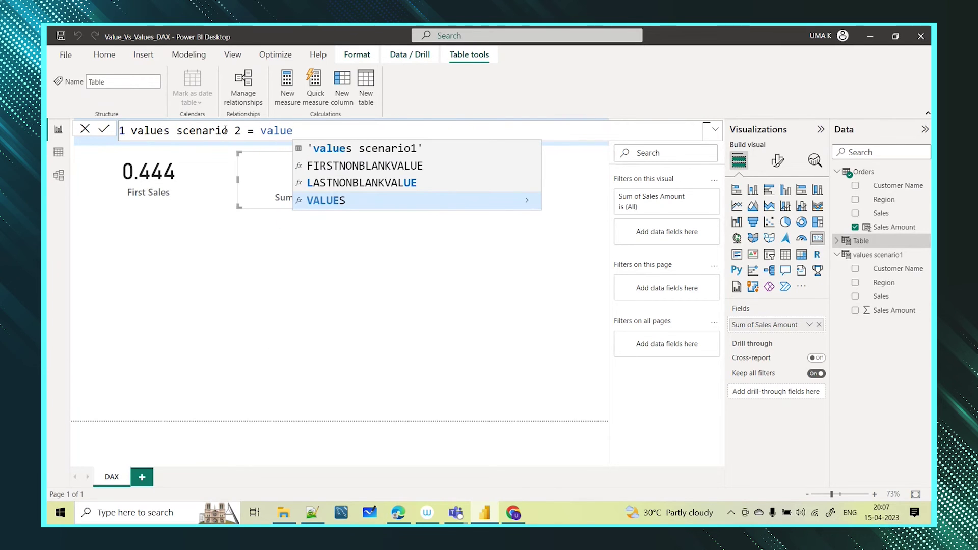
pyautogui.click(342, 201)
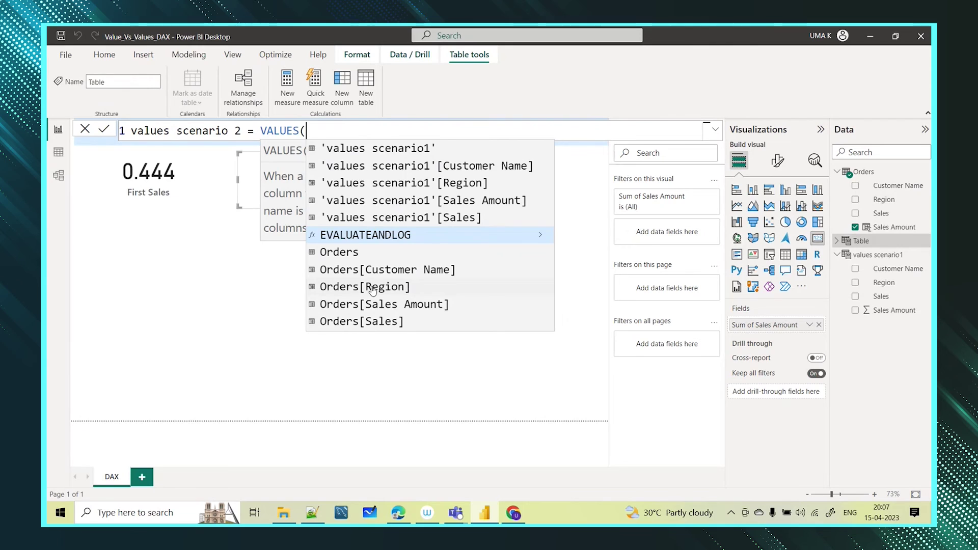
pyautogui.click(393, 289)
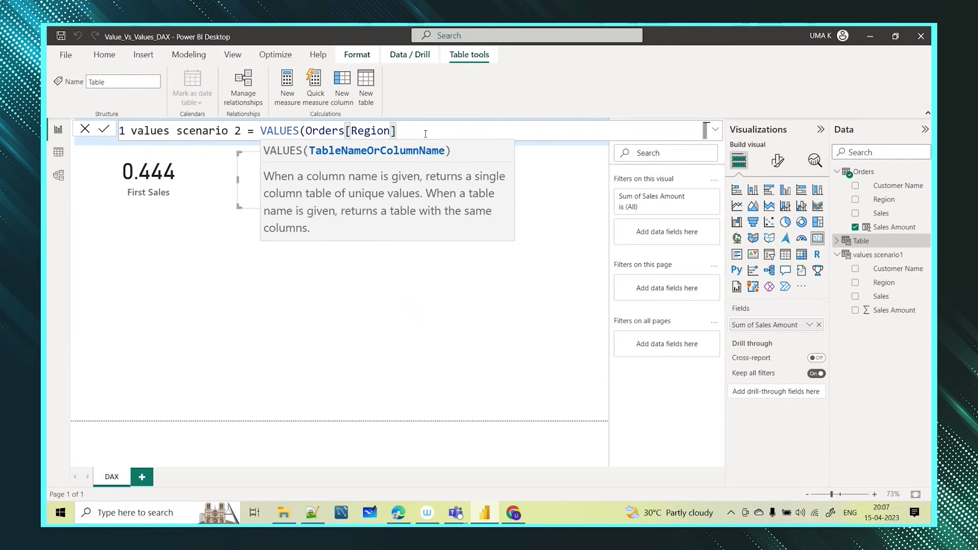
pyautogui.write(')')
pyautogui.press('Return')
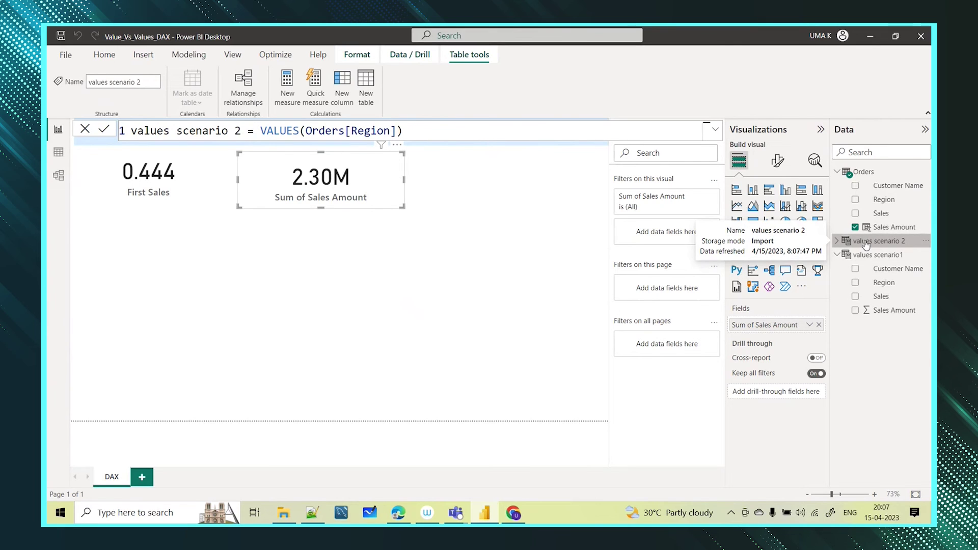
# - Display the values scenario 2 table's four Region rows: South, Central, West and East
pyautogui.click(57, 153)
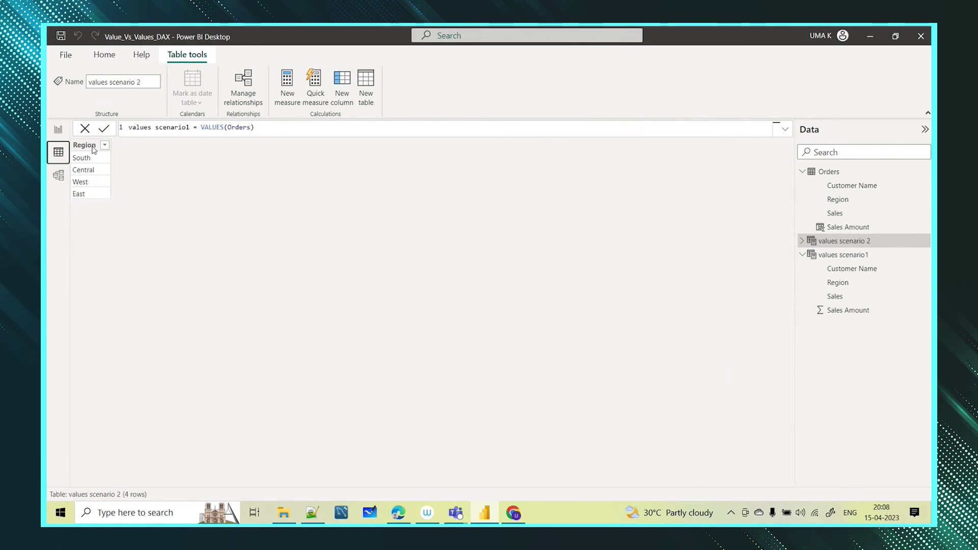
pyautogui.click(58, 129)
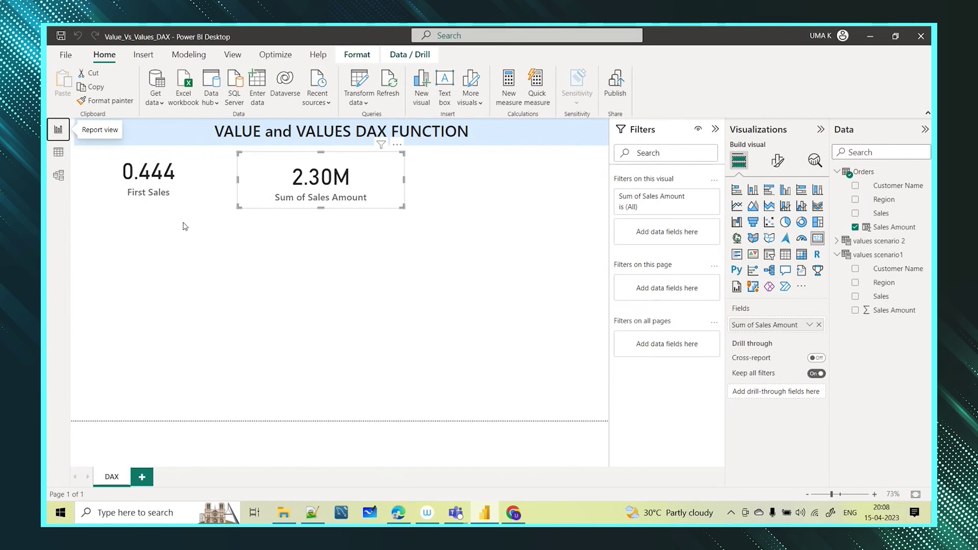
pyautogui.click(58, 151)
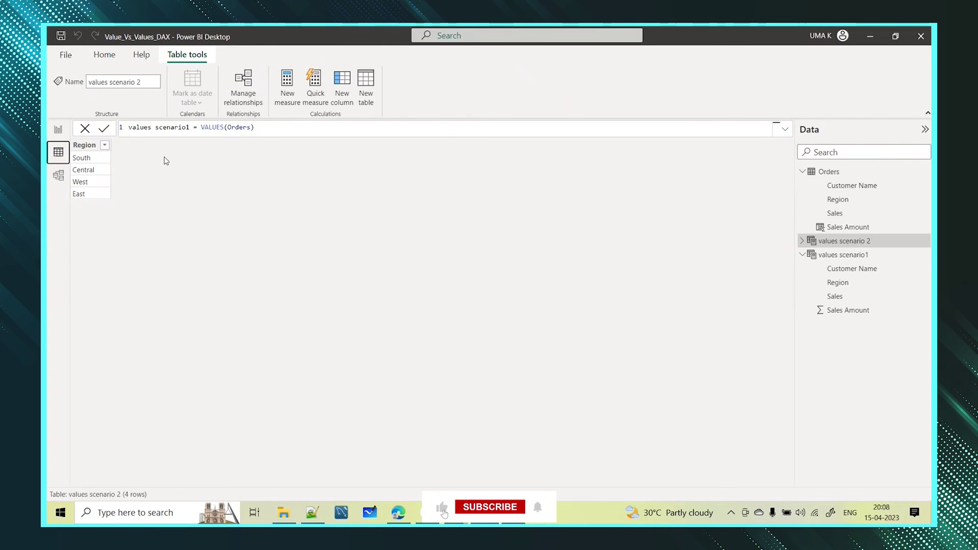
# - Inspect the Orders table's Sales column data type and Sales Amount formula
pyautogui.click(852, 226)
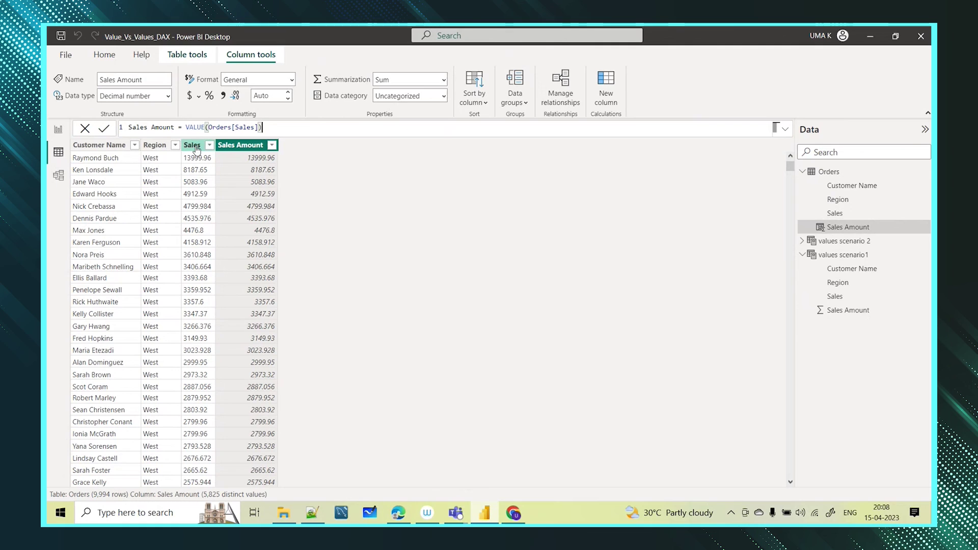
pyautogui.click(195, 146)
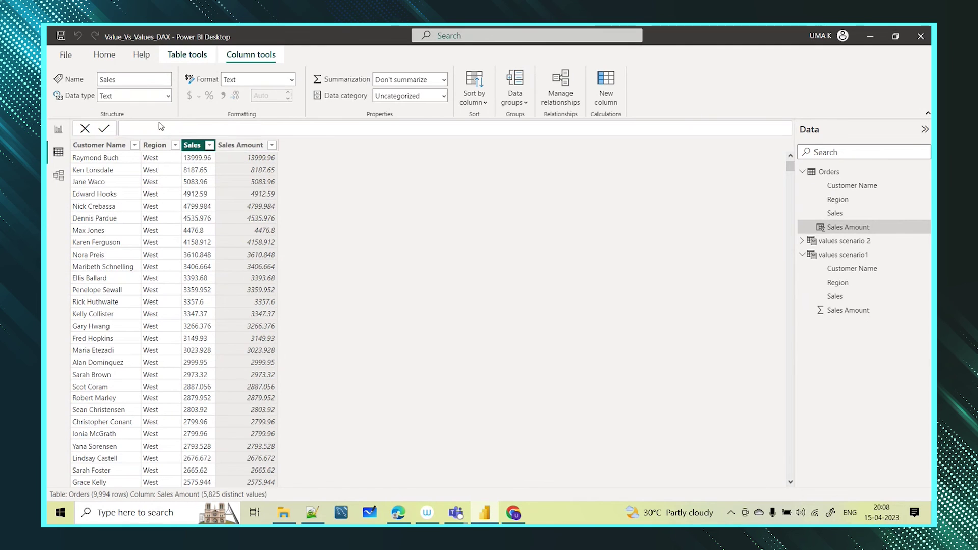
pyautogui.click(232, 146)
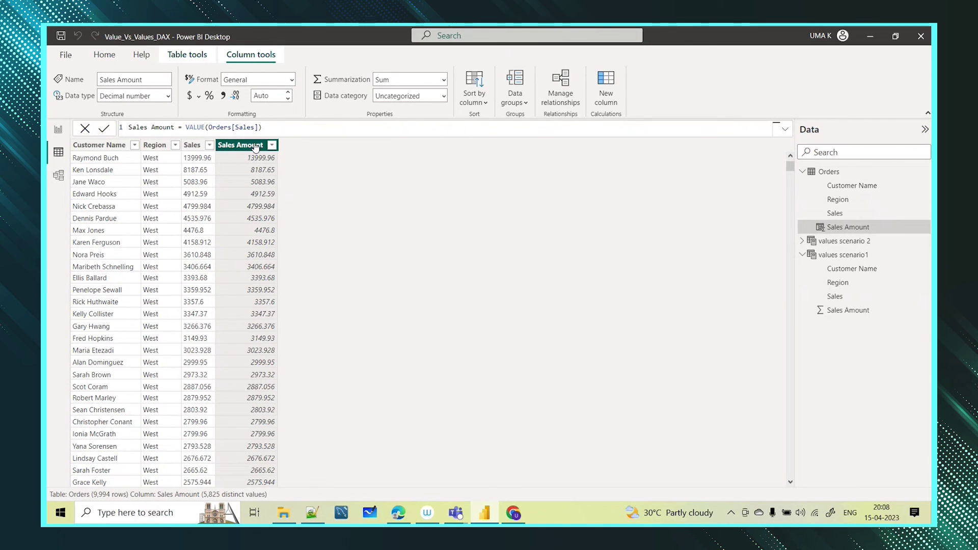
# - Compare values scenario 2 with values scenario1's VALUES(Orders) formula, then return to the report page
pyautogui.click(846, 243)
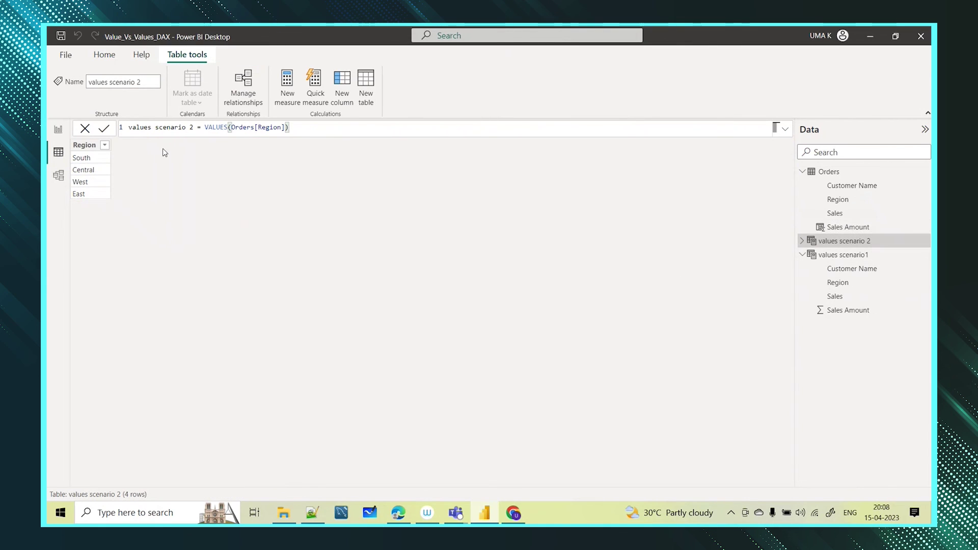
pyautogui.click(863, 255)
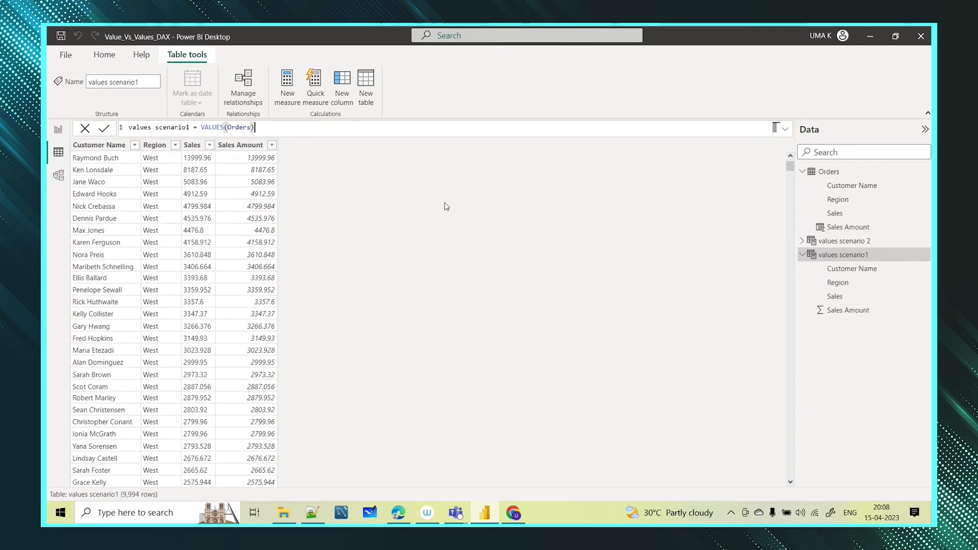
pyautogui.moveTo(243, 127); pyautogui.dragTo(229, 127)
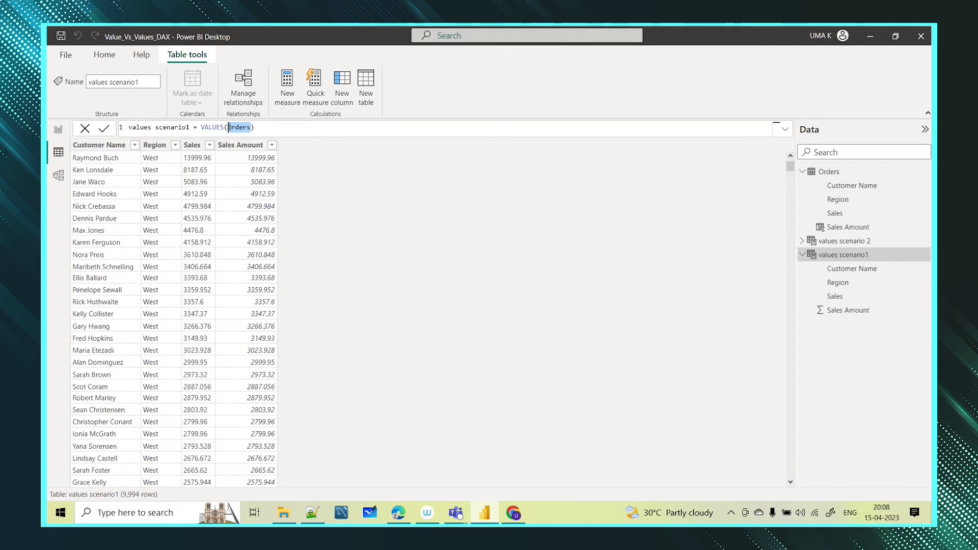
pyautogui.click(850, 247)
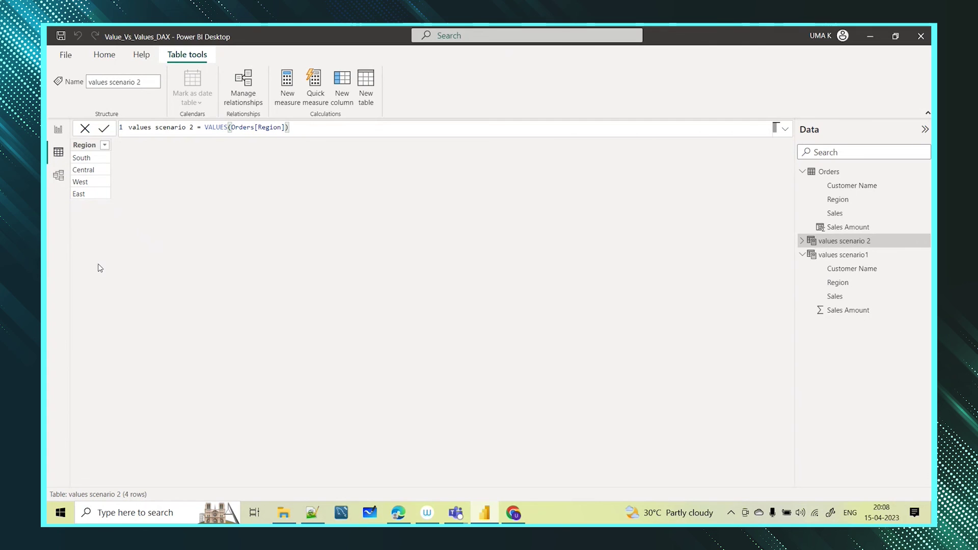
pyautogui.click(55, 134)
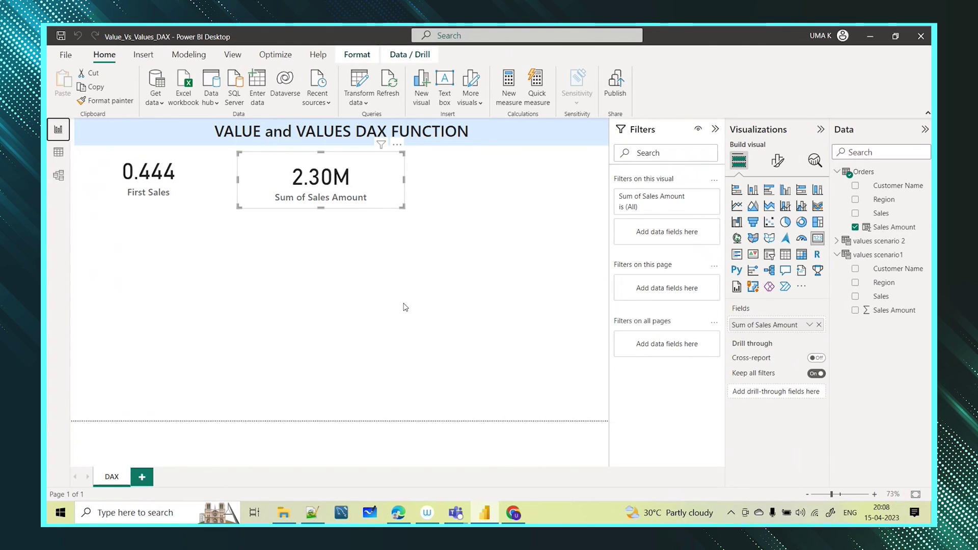
pyautogui.click(366, 284)
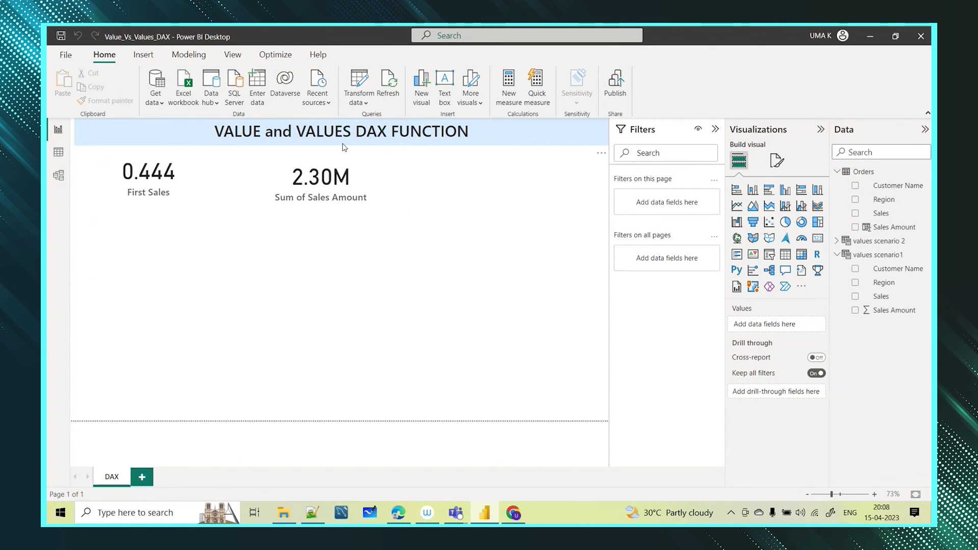